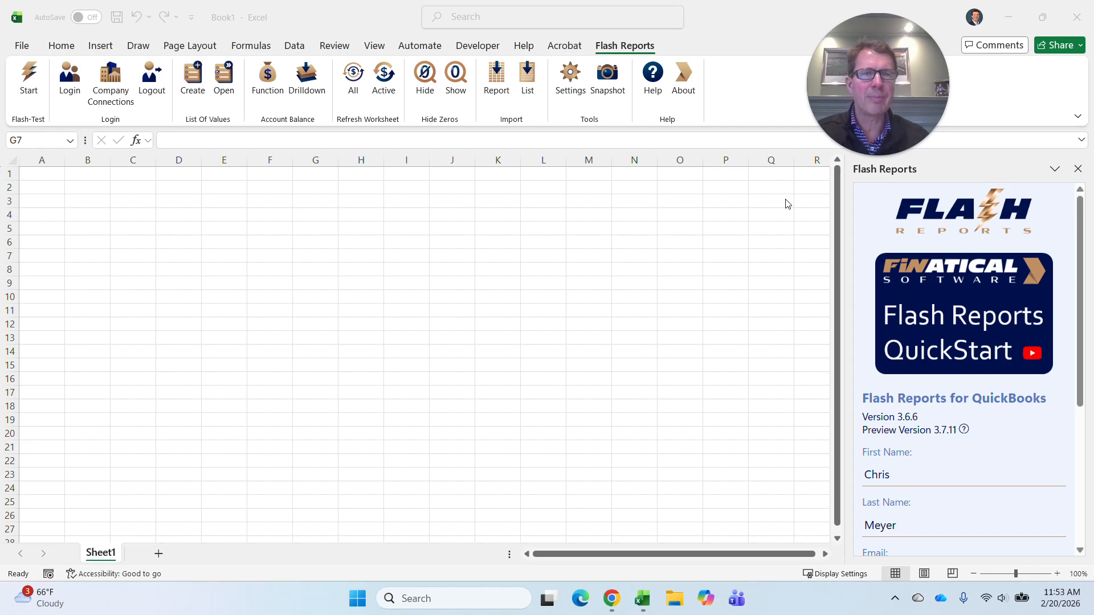
Search the Office add-ins store for "finatical" to find the Flash Reports for QuickBooks add-in.
click(61, 46)
click(62, 47)
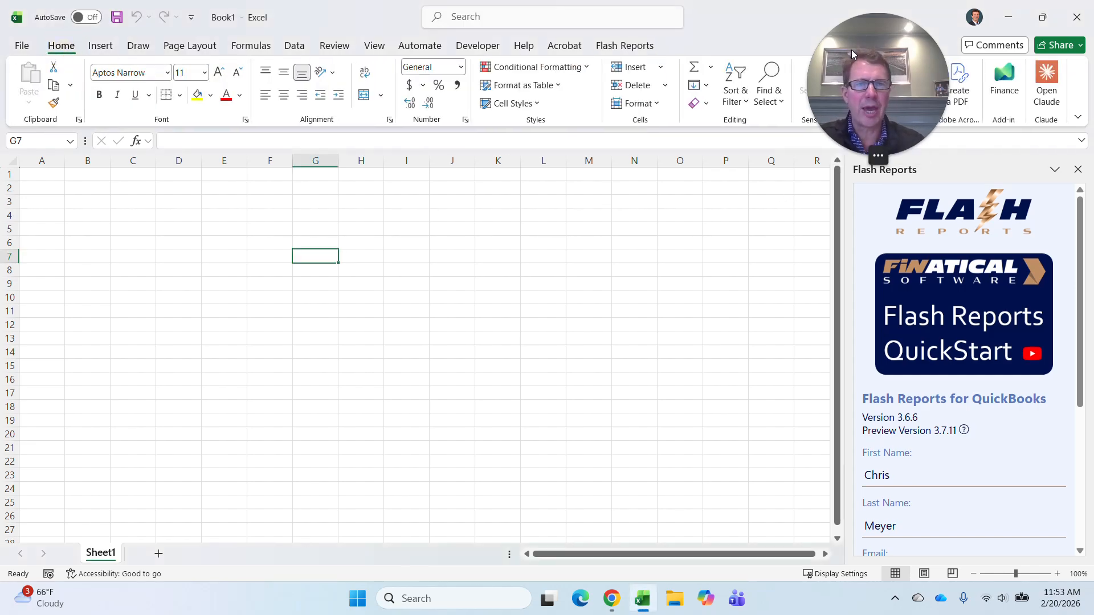
drag(846, 39, 807, 179)
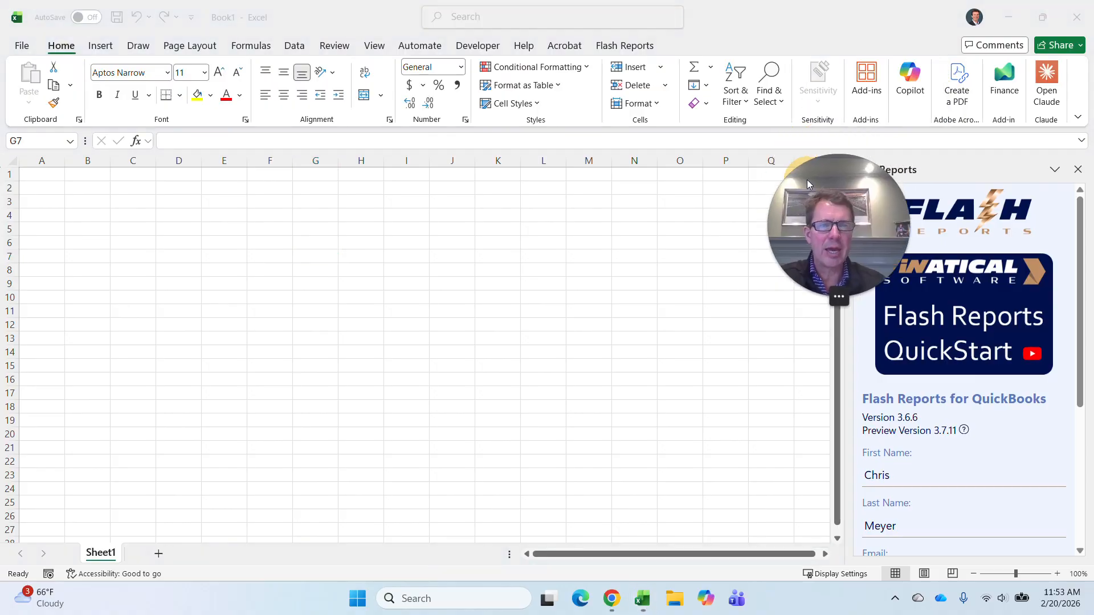
click(868, 80)
click(868, 80)
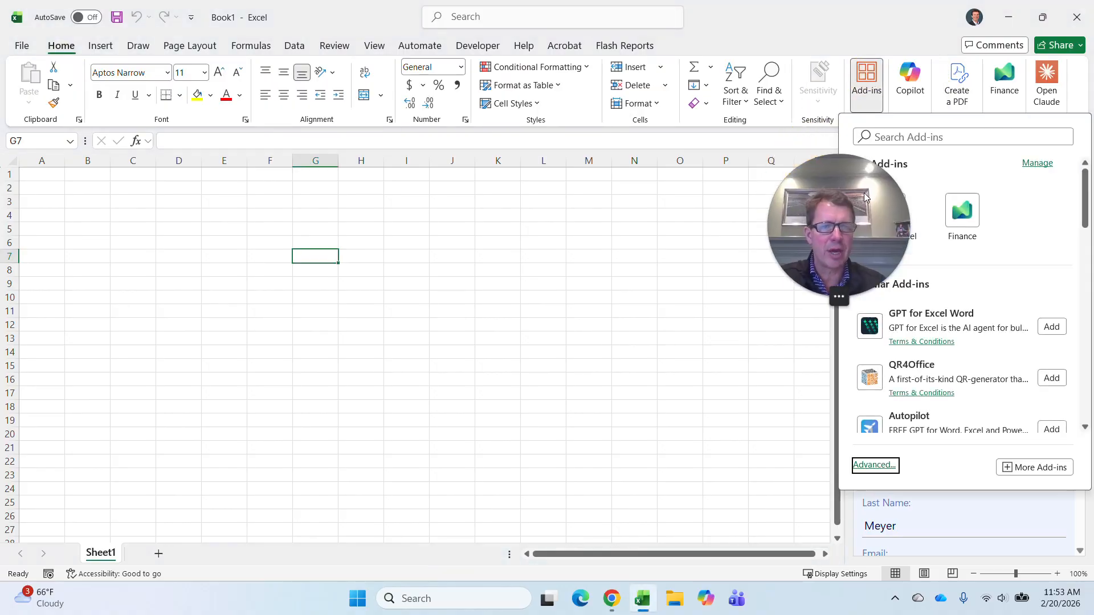
click(865, 195)
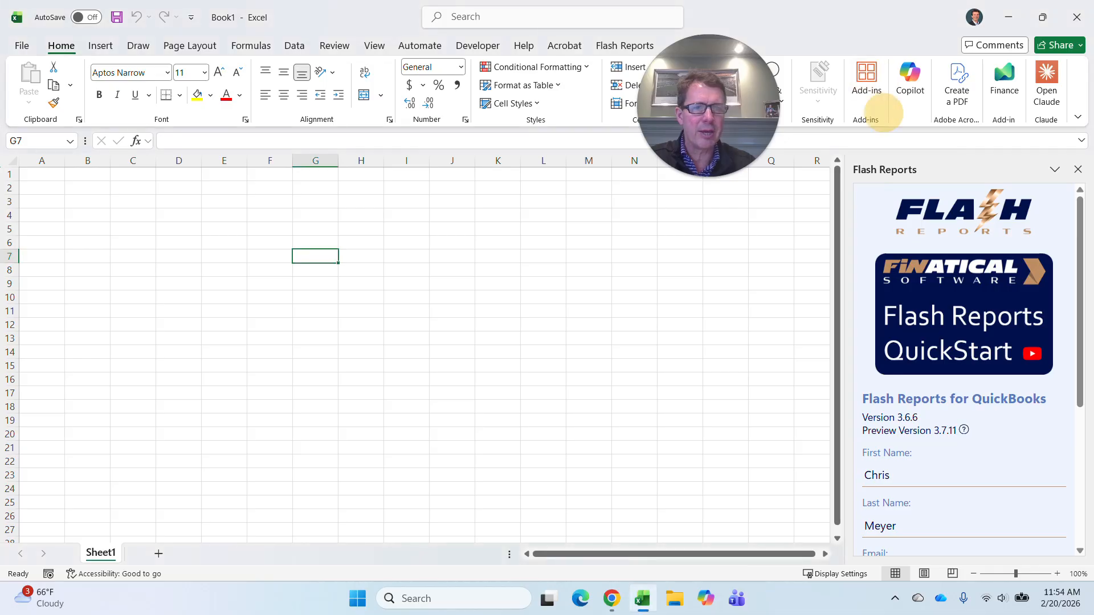
click(866, 80)
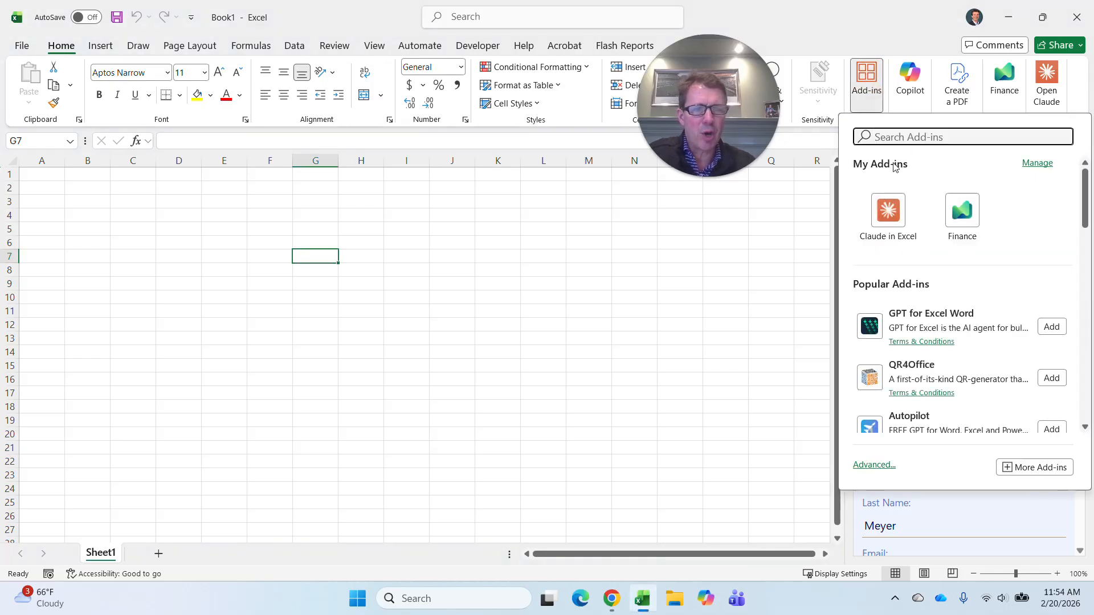
text(finati)
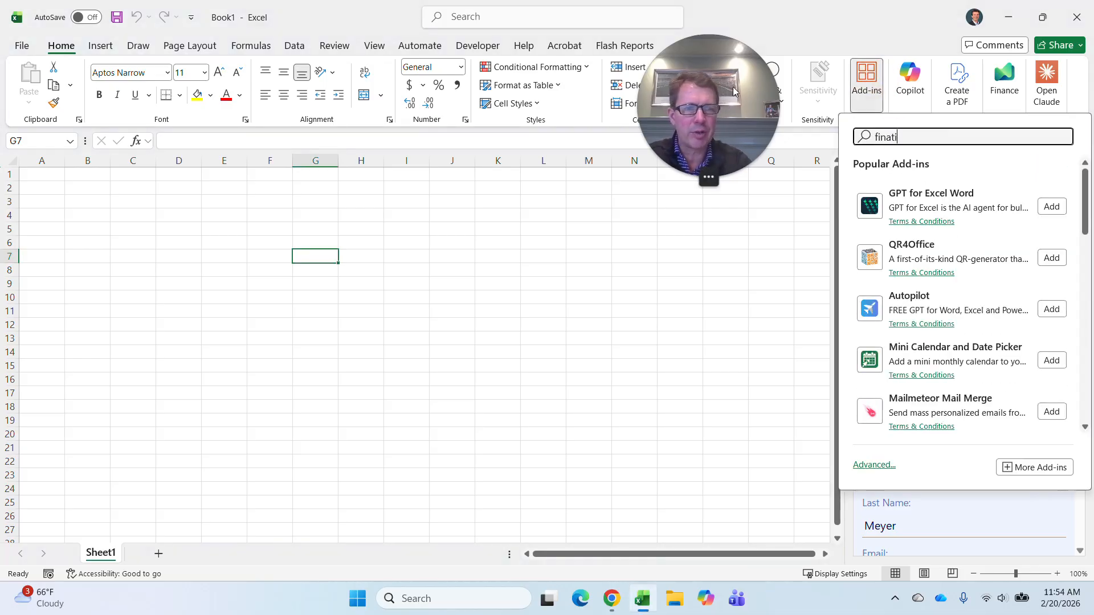
text(cal)
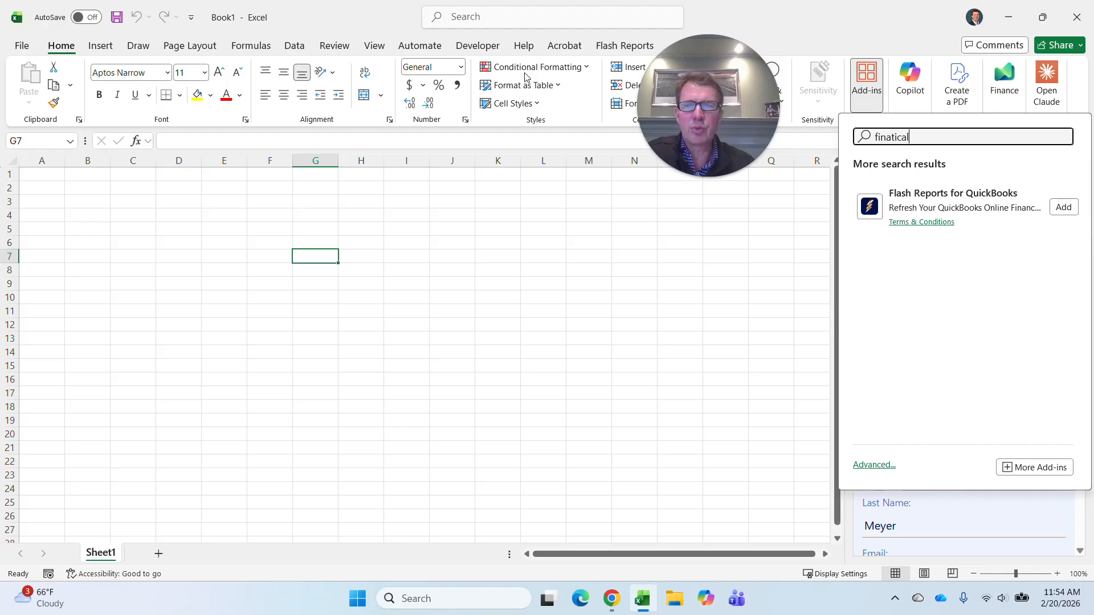
Bring up the Flash Reports add-in's commands and look over its start pane.
click(601, 47)
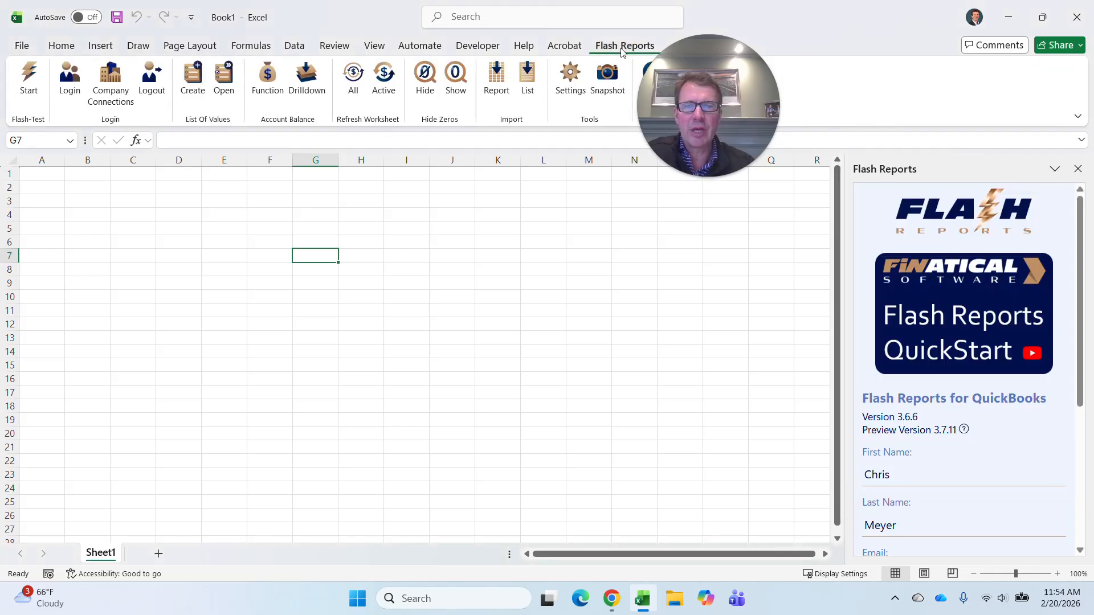
drag(704, 59, 898, 31)
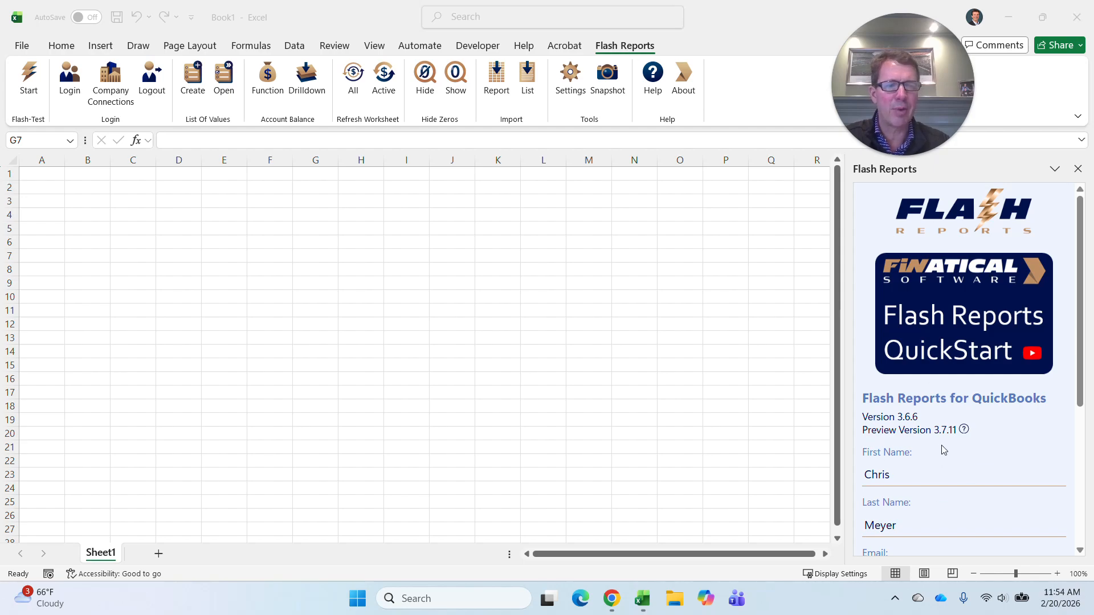
scroll(946, 450, down, 2)
scroll(923, 439, up, 2)
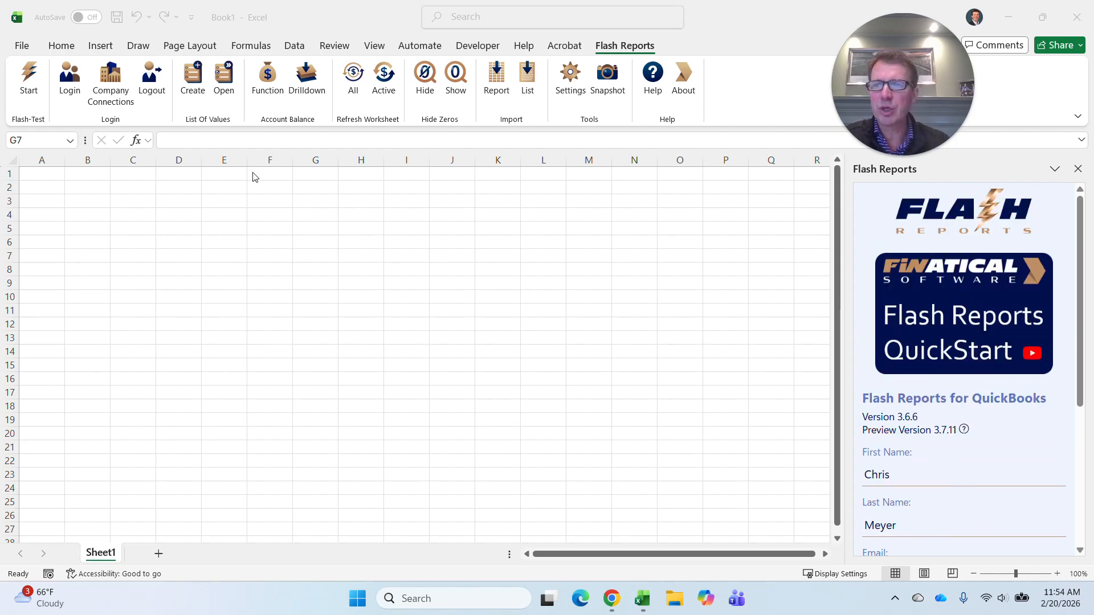
Log in to Flash Reports through Intuit by entering the account password and continuing.
click(73, 86)
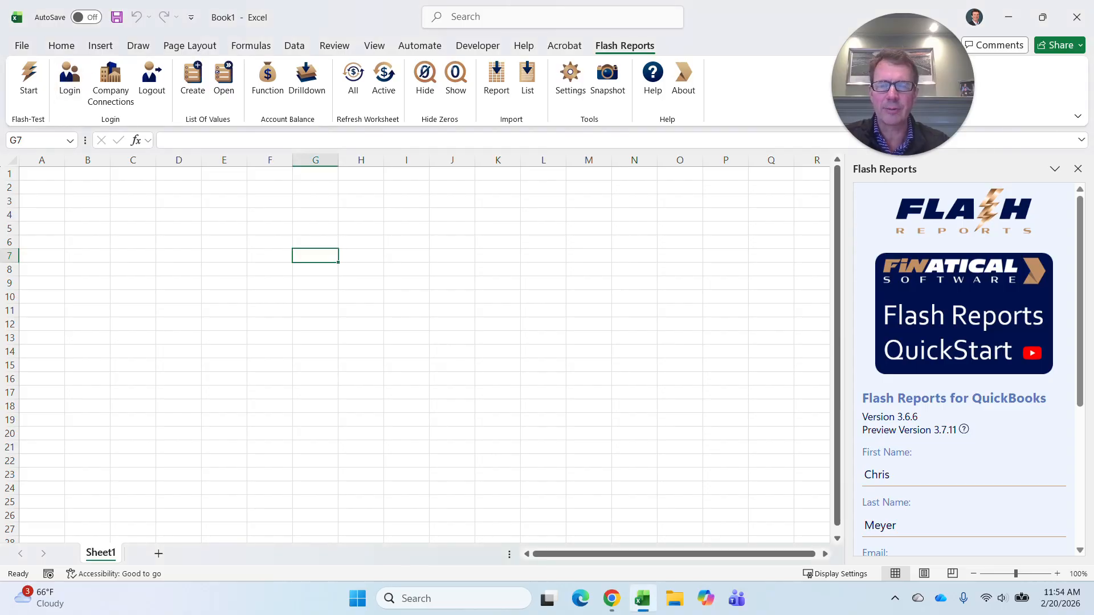
click(69, 79)
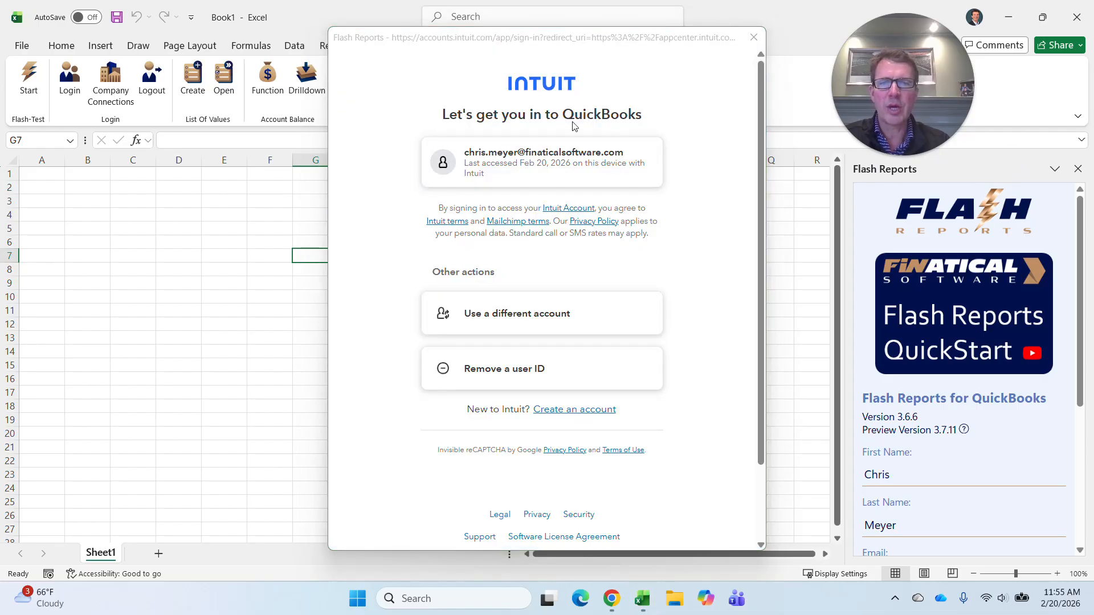
click(530, 152)
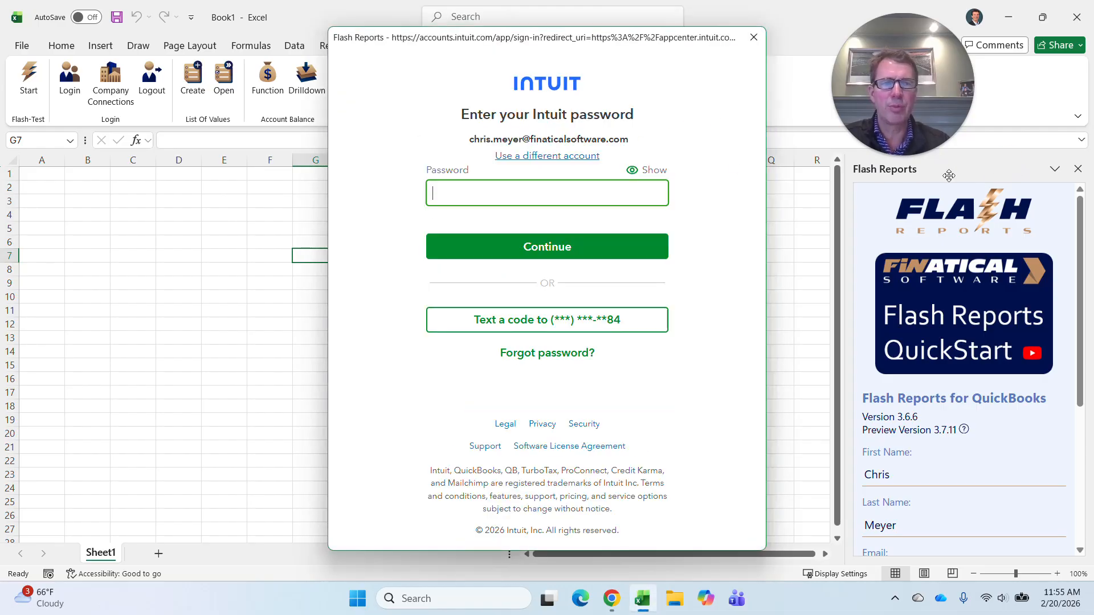
text(••••••••••)
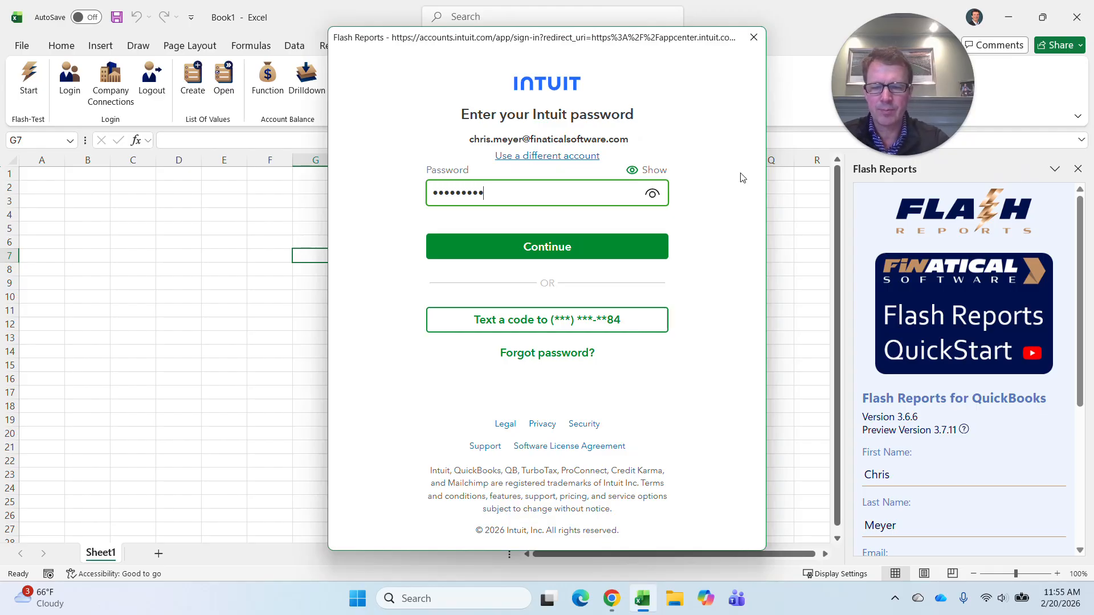
click(554, 255)
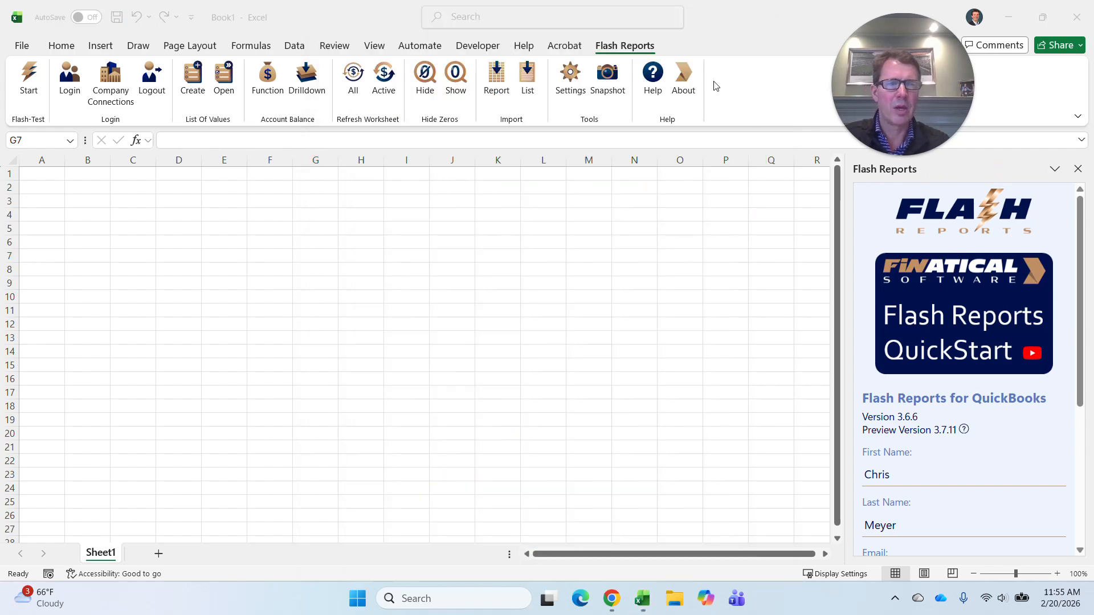
Connect the Parker Foundation QuickBooks company to Flash Reports and review the connected and shared companies.
click(112, 83)
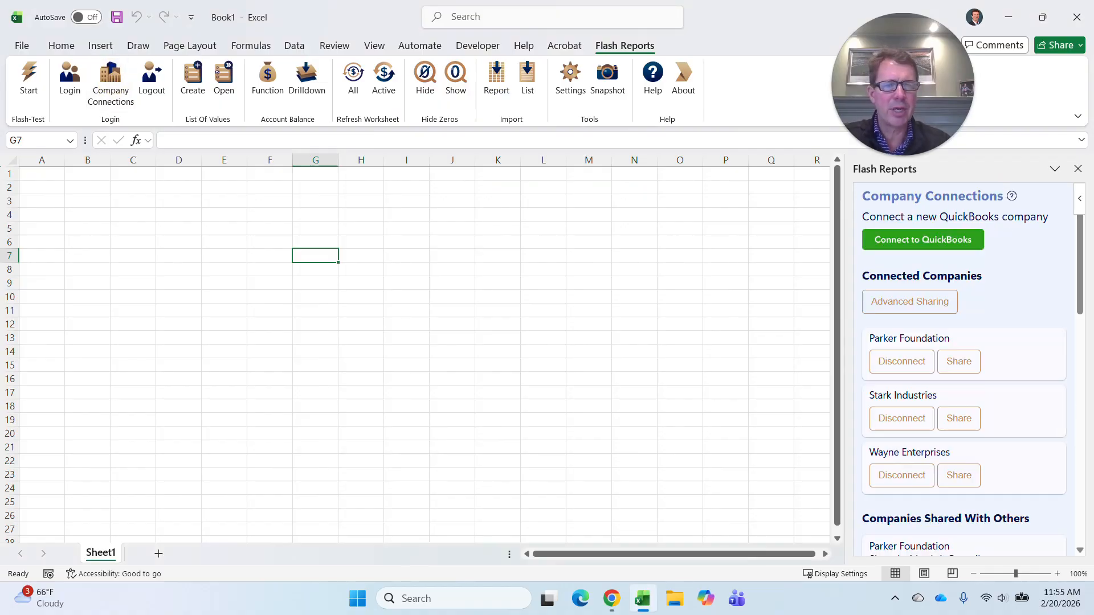
click(925, 245)
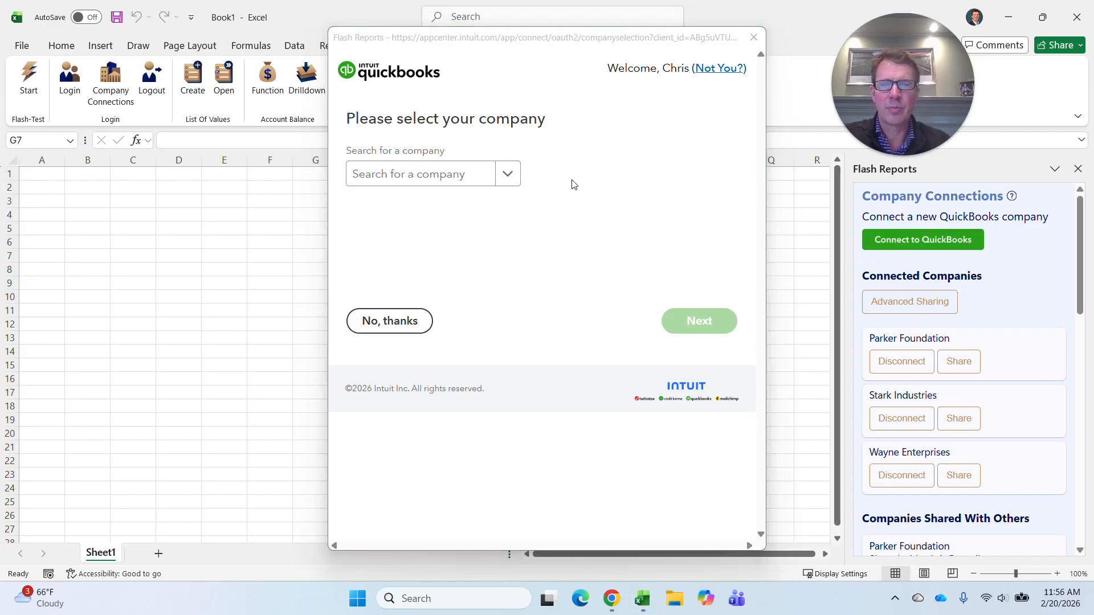
click(507, 174)
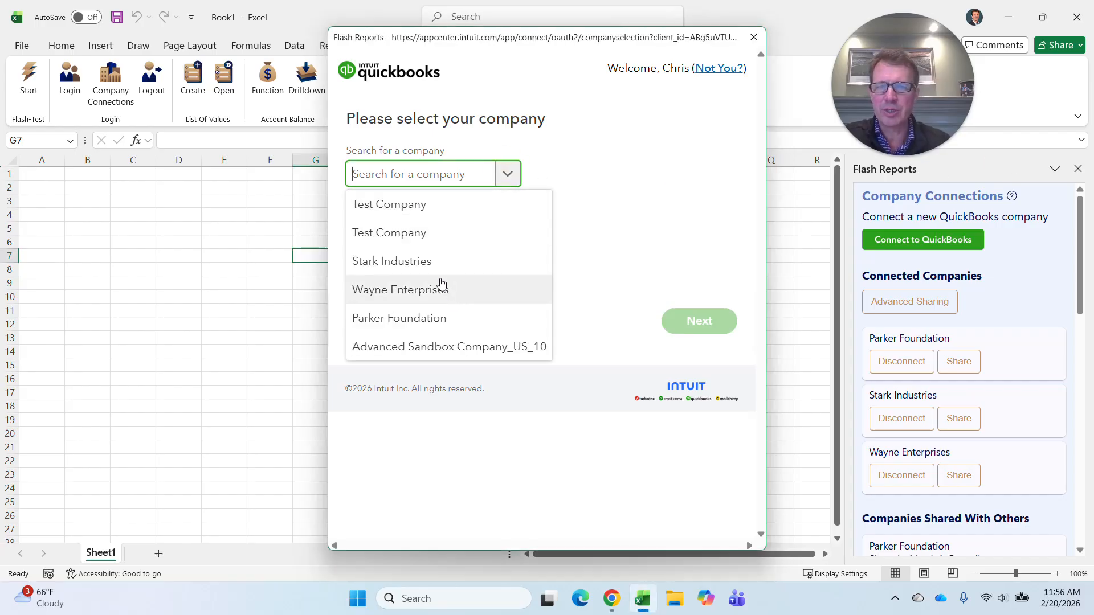
click(439, 317)
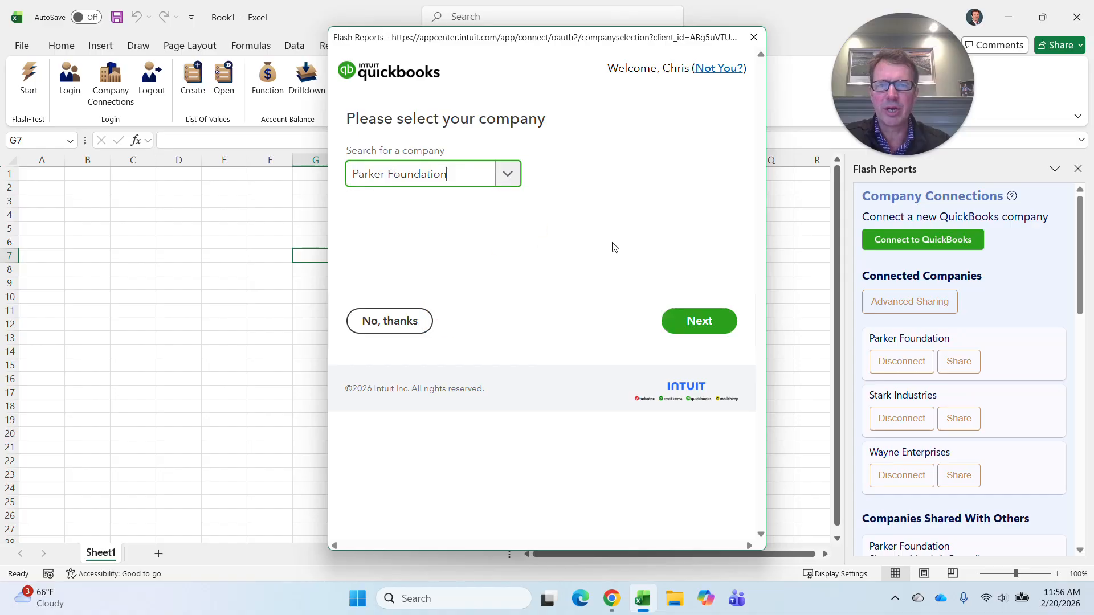
click(695, 324)
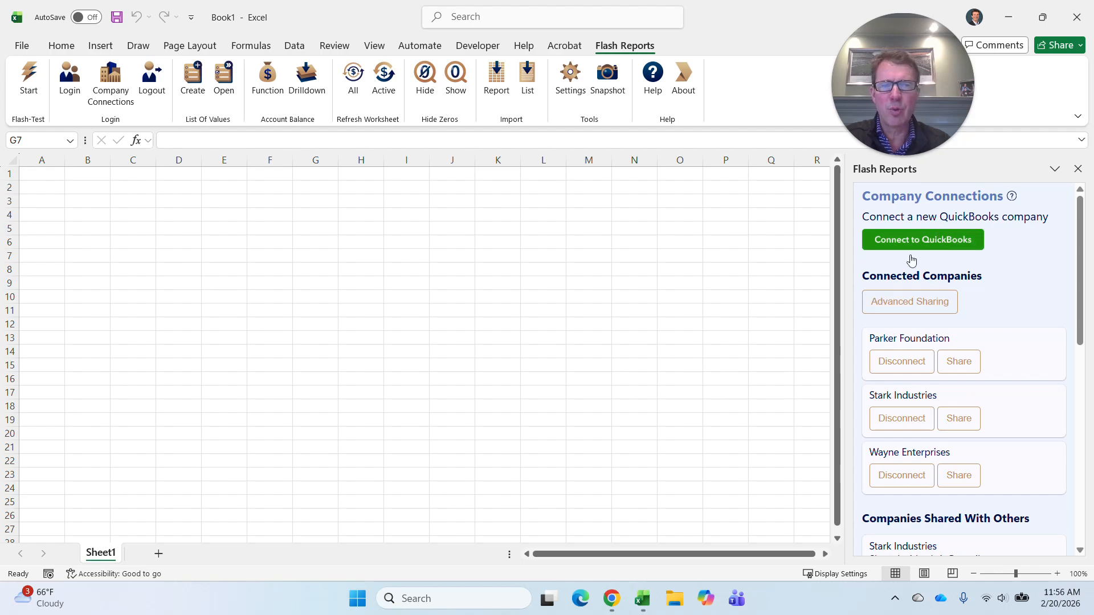
scroll(950, 327, down, 1)
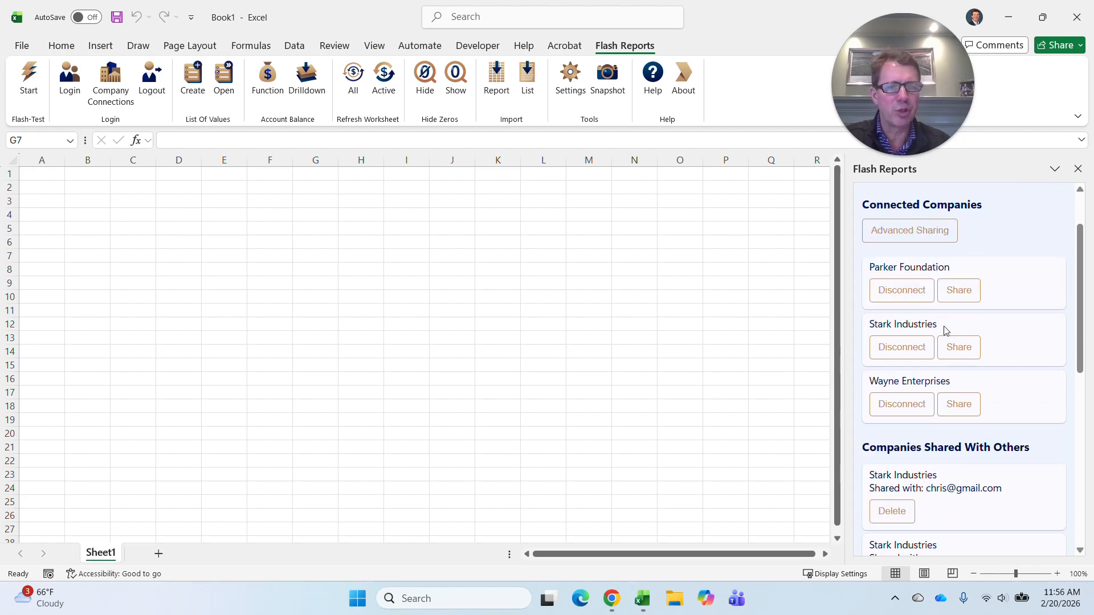
scroll(903, 359, down, 3)
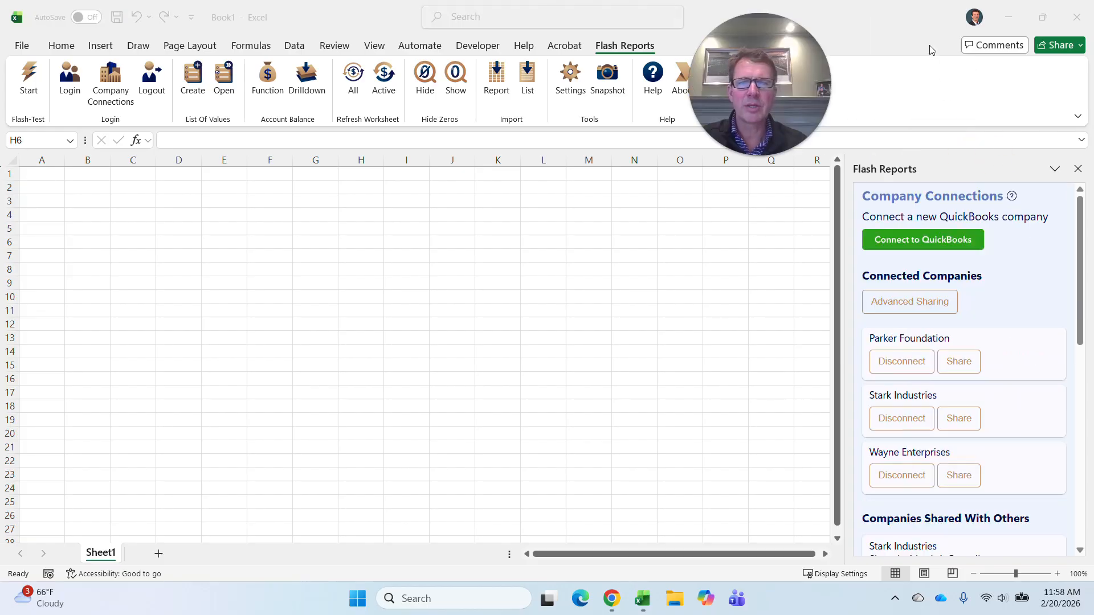
Start a report import for Stark Industries using Quick Start and the Profit And Loss report.
click(908, 26)
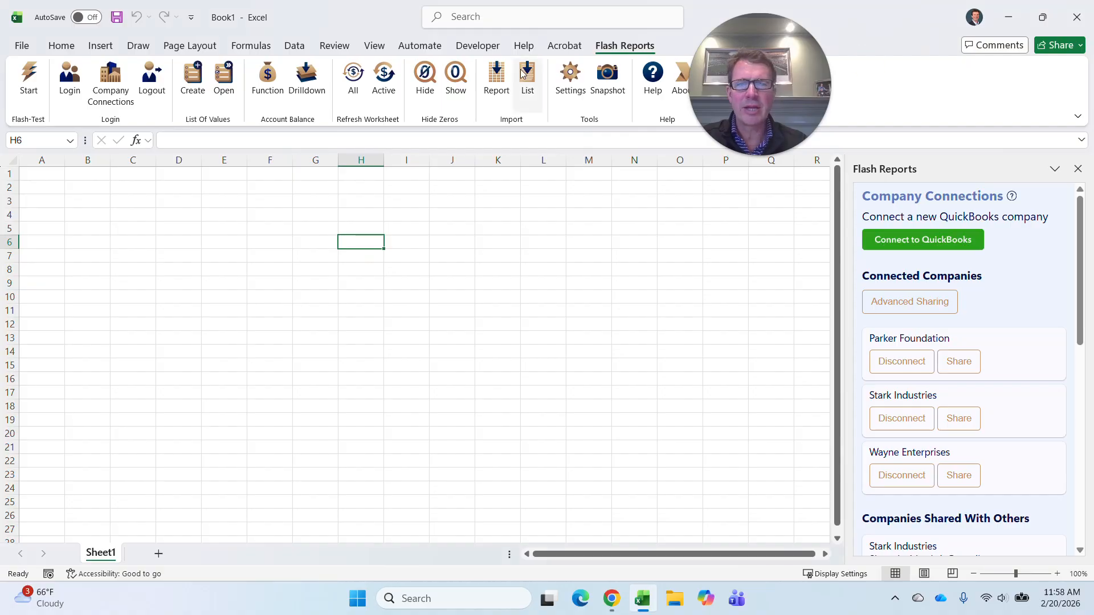
click(496, 77)
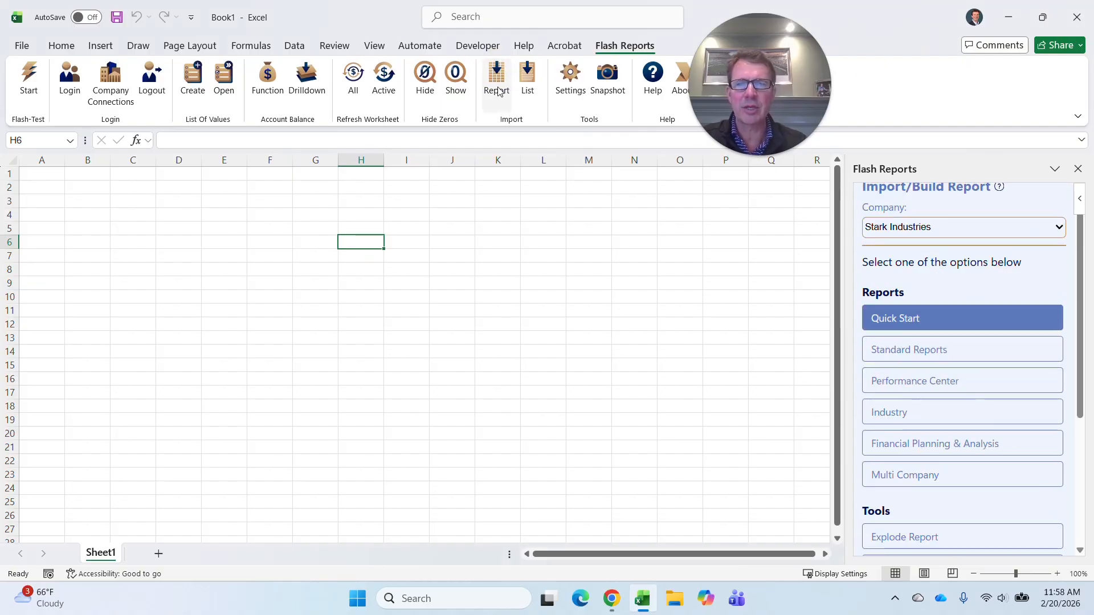
scroll(835, 307, down, 1)
scroll(925, 343, down, 1)
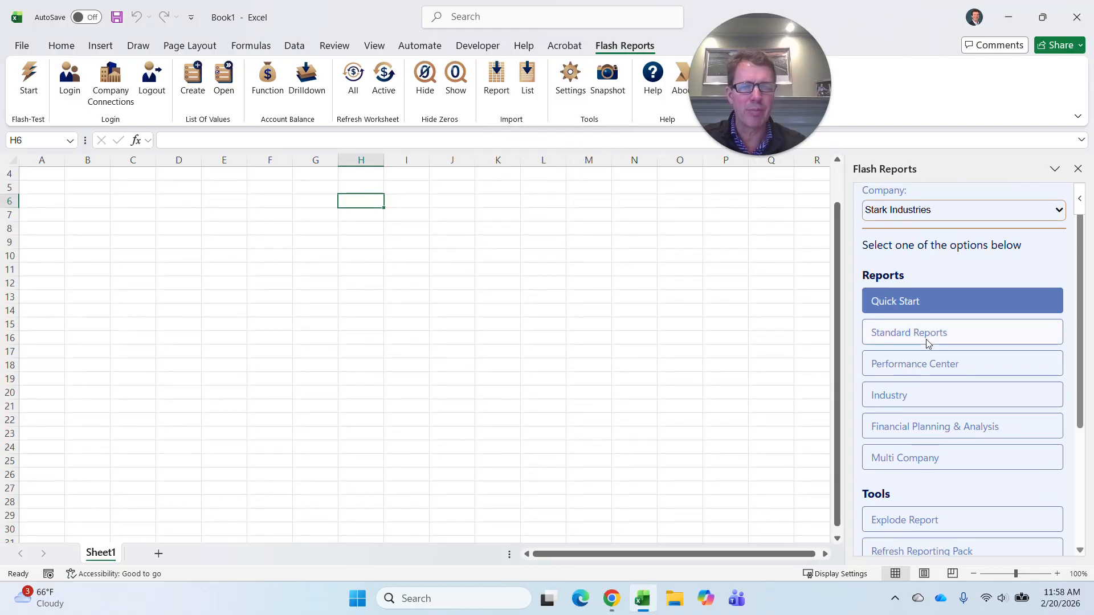
scroll(926, 342, down, 1)
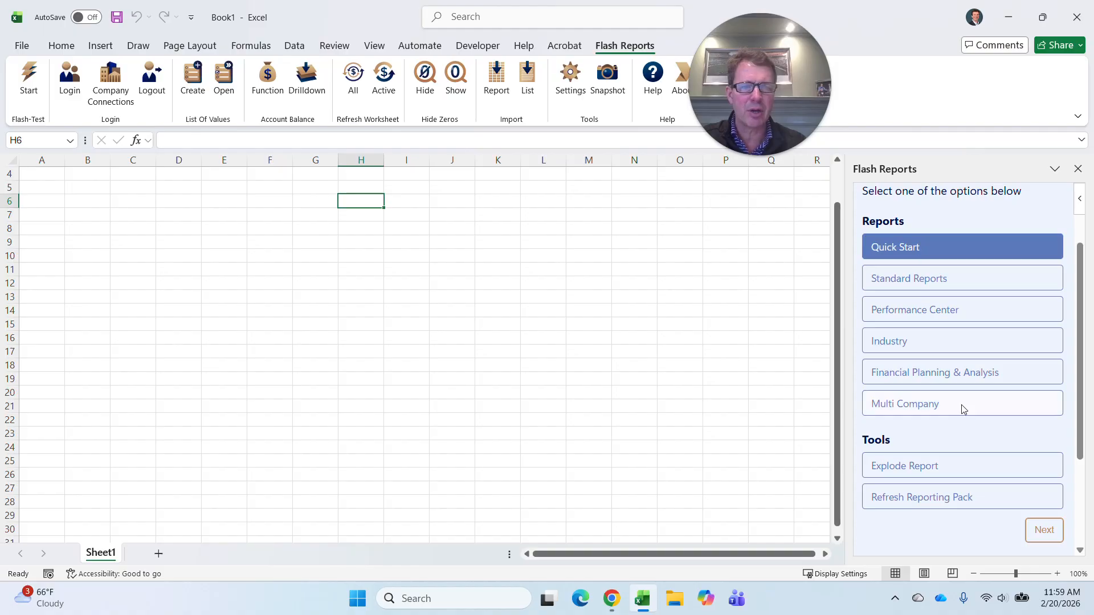
click(1044, 531)
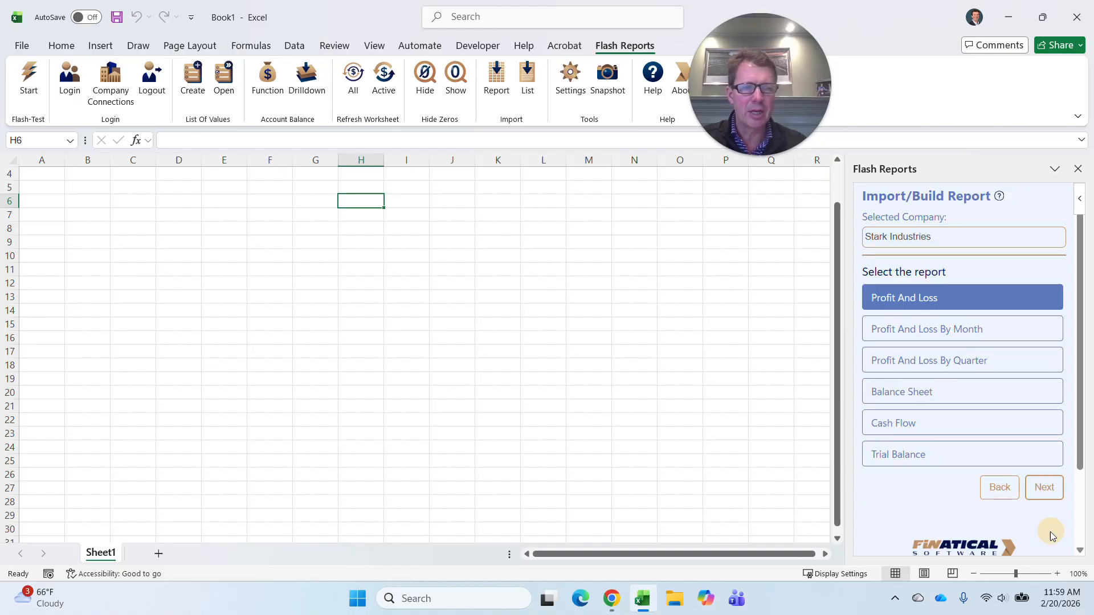
click(1044, 490)
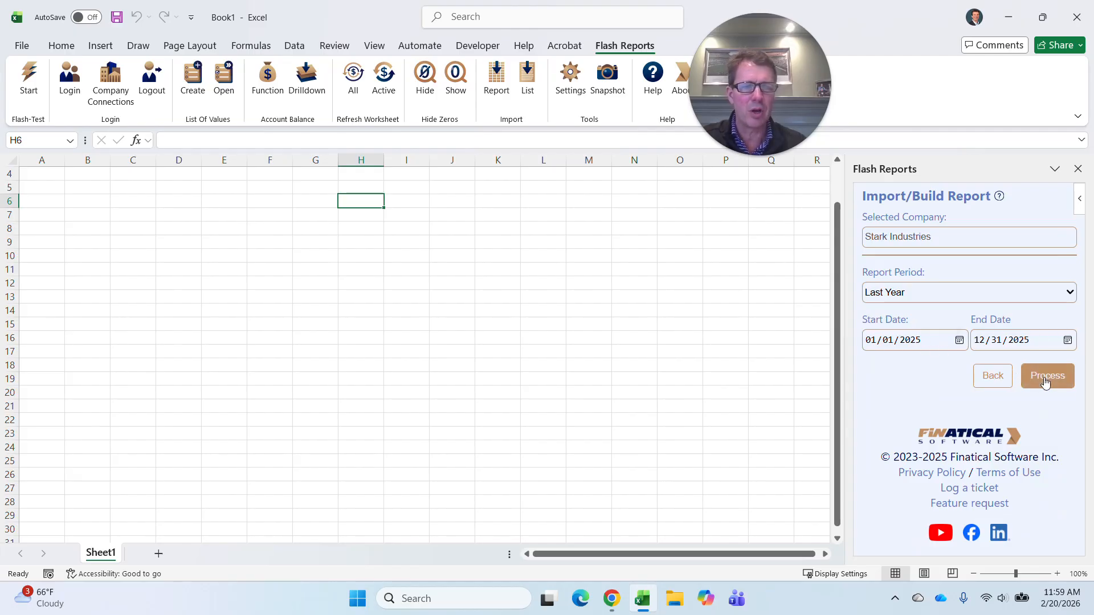
Set the report period to This Month and generate the Profit And Loss report.
click(1067, 300)
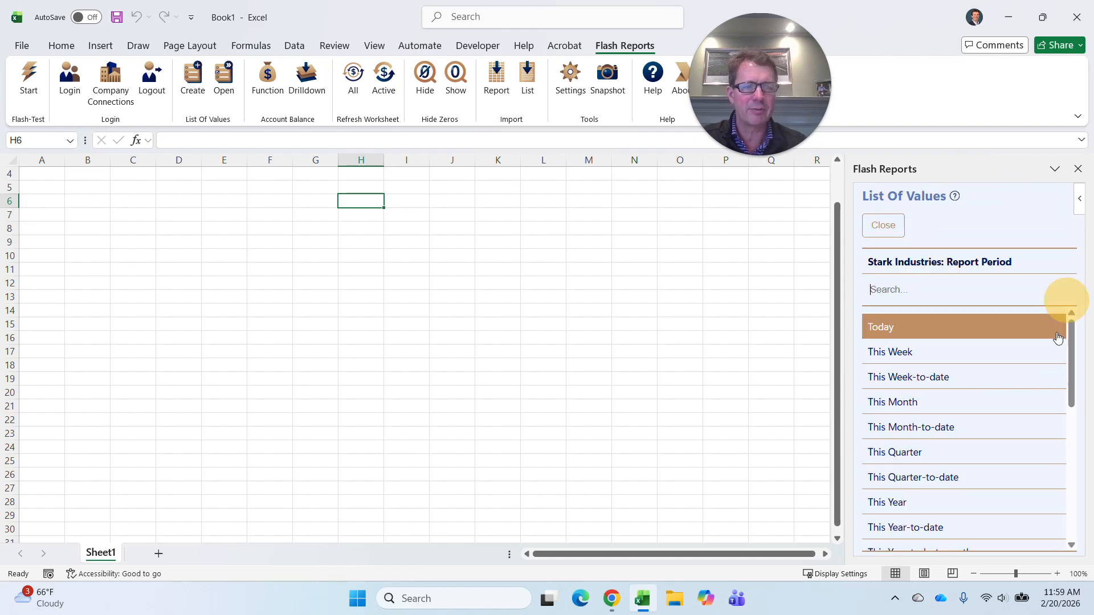
scroll(957, 456, down, 1)
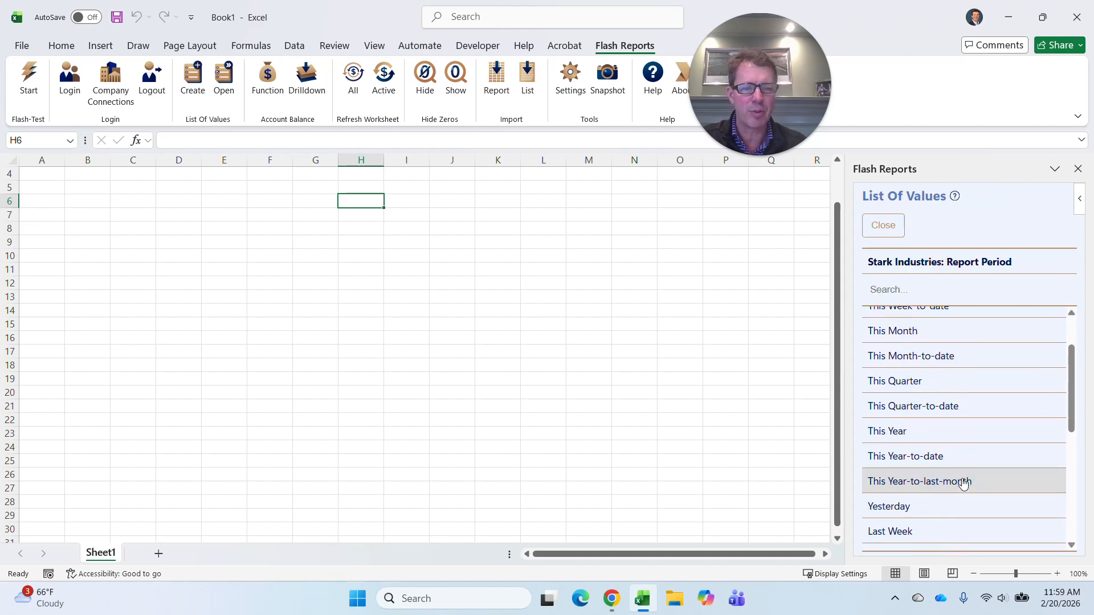
click(912, 331)
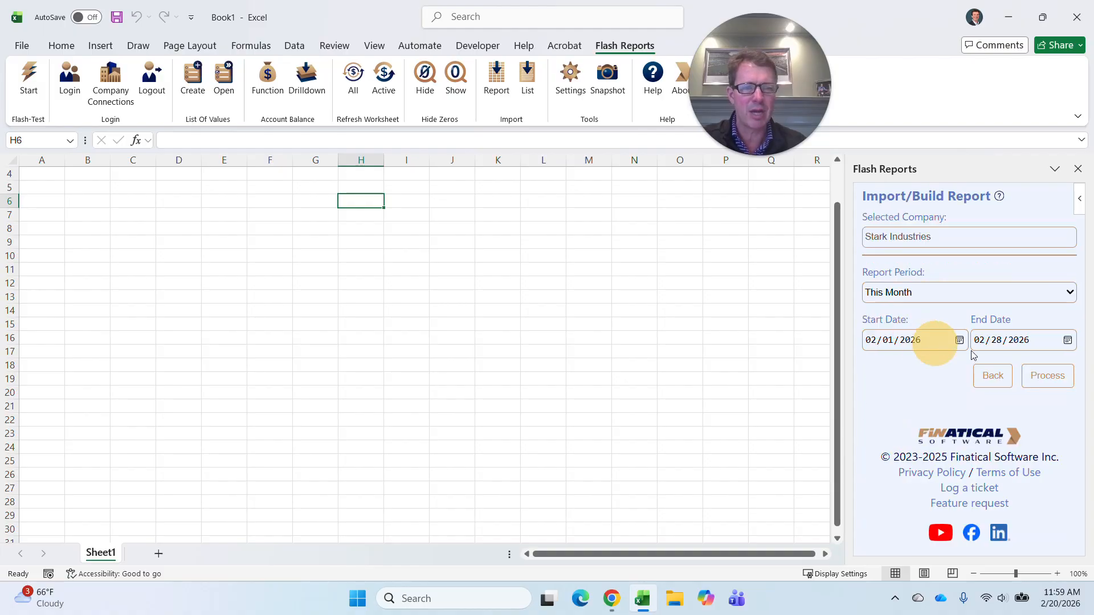
click(1046, 373)
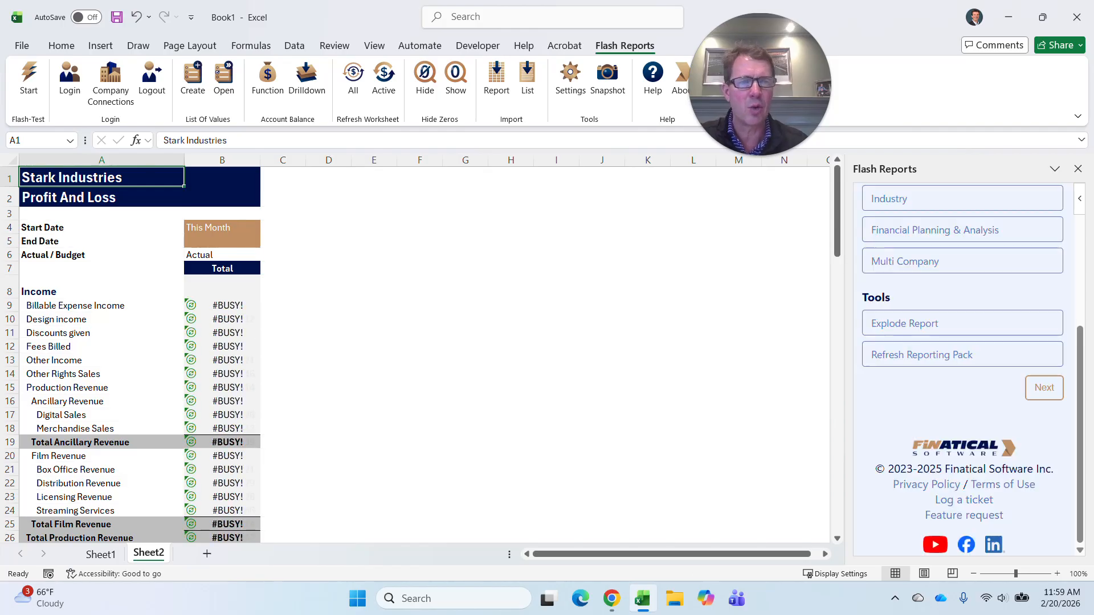
Examine the formula behind the Design income total and the report's Start Date cell.
click(517, 289)
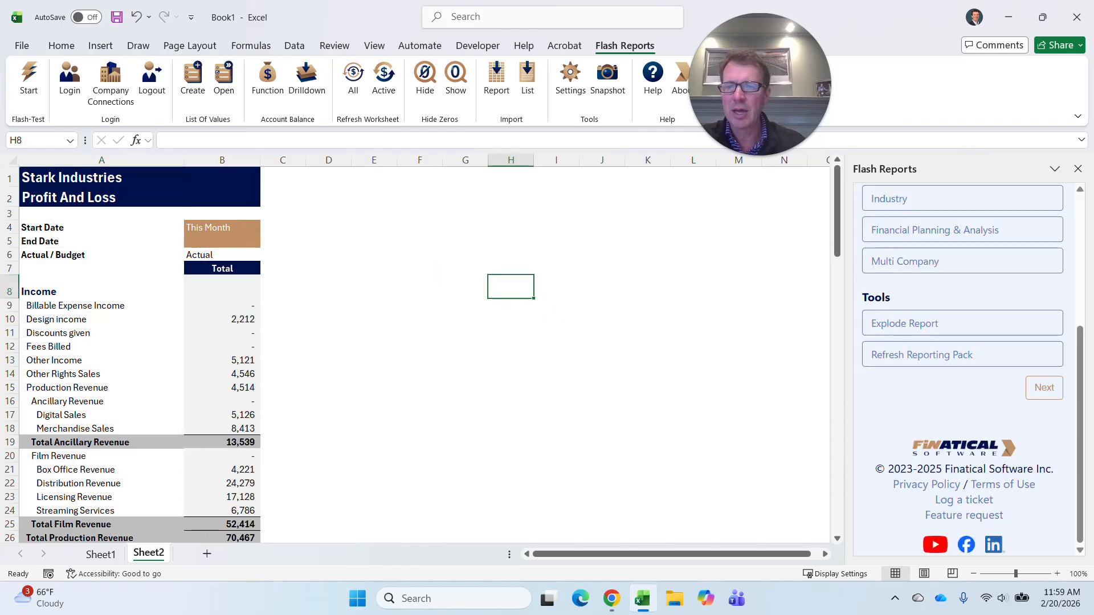
click(230, 319)
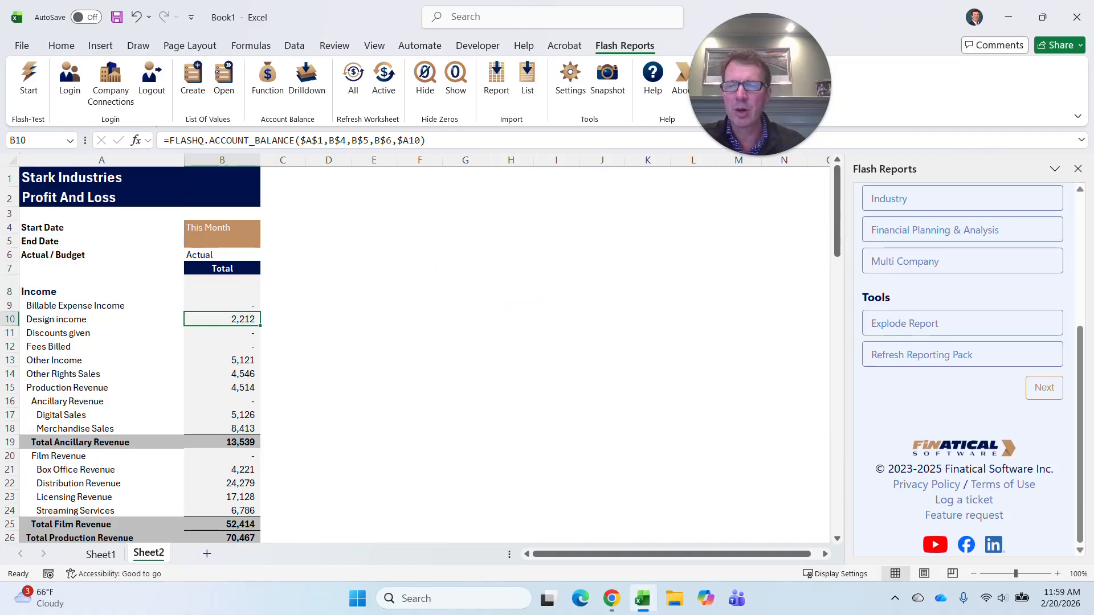
click(223, 228)
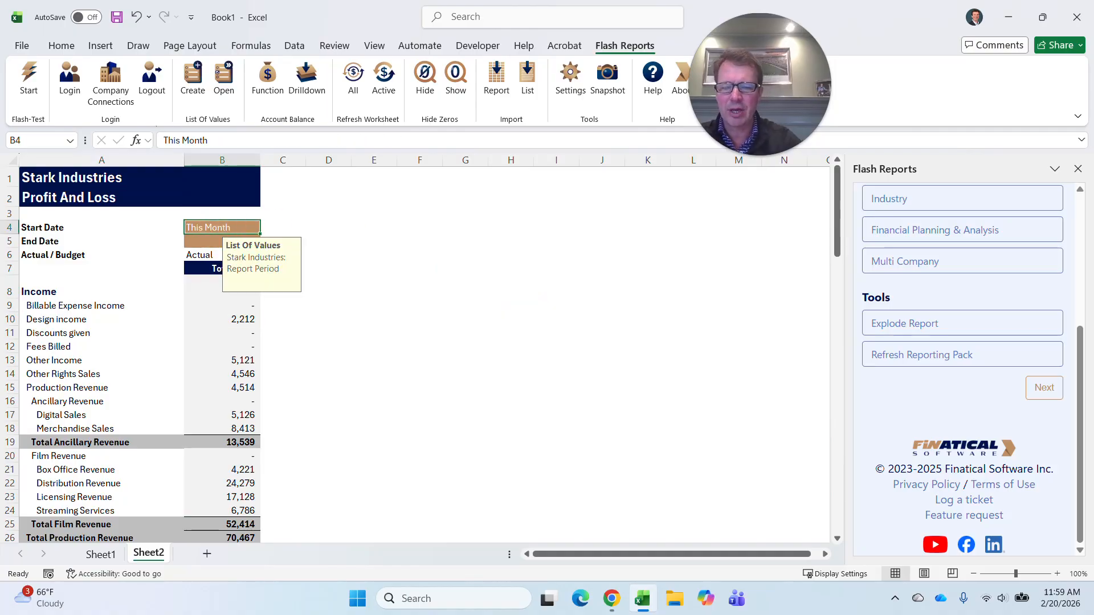
Switch the report period in the Start Date cell to Last Month, and replace it with This Year from the list of values.
text(Last Month)
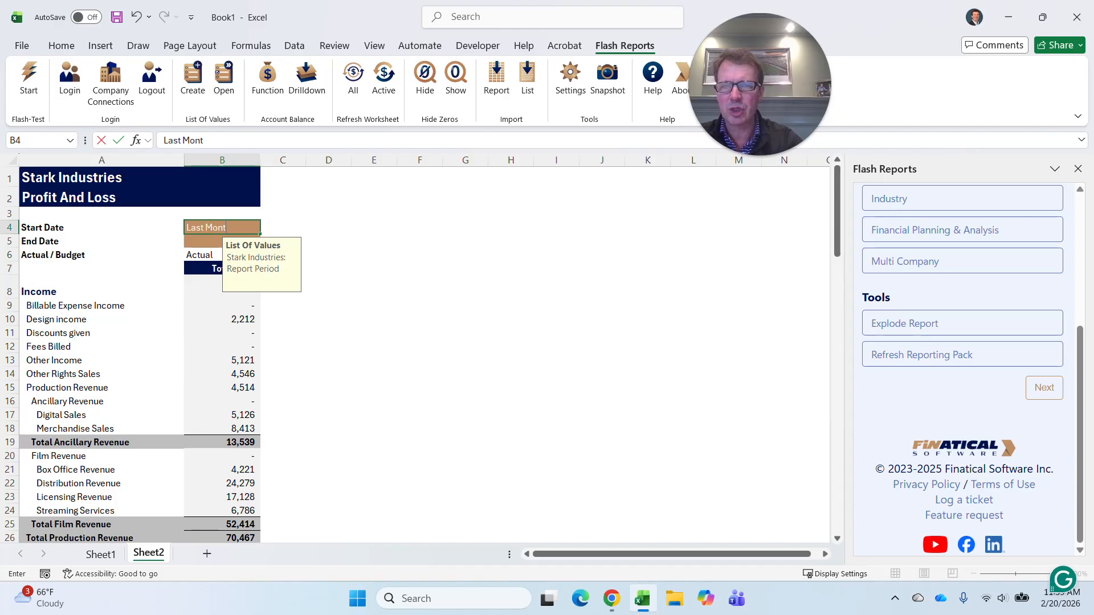
key(ctrl+Return)
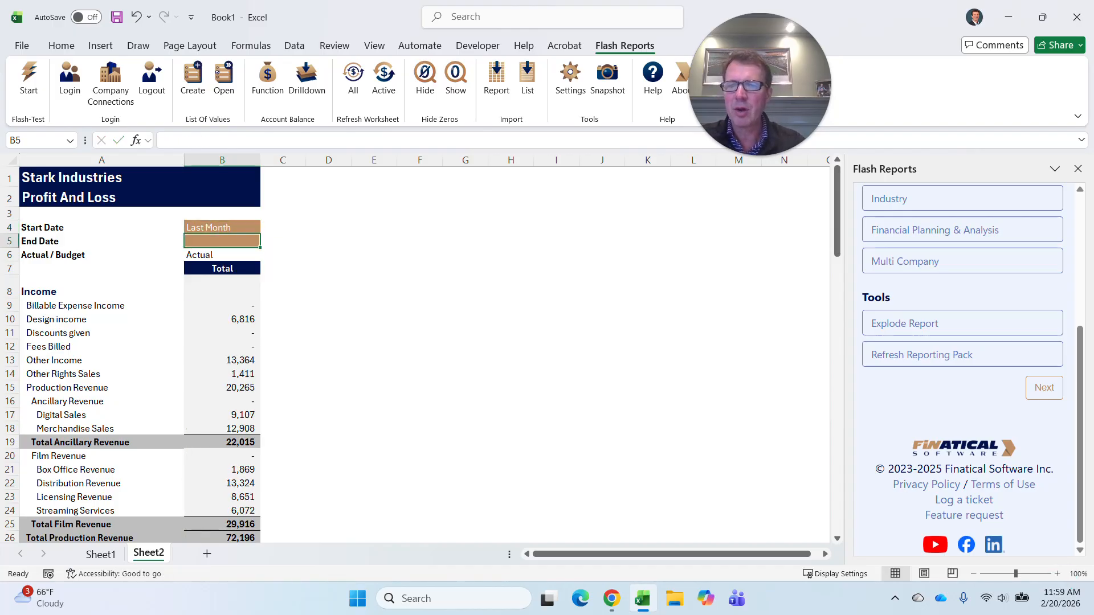
click(221, 75)
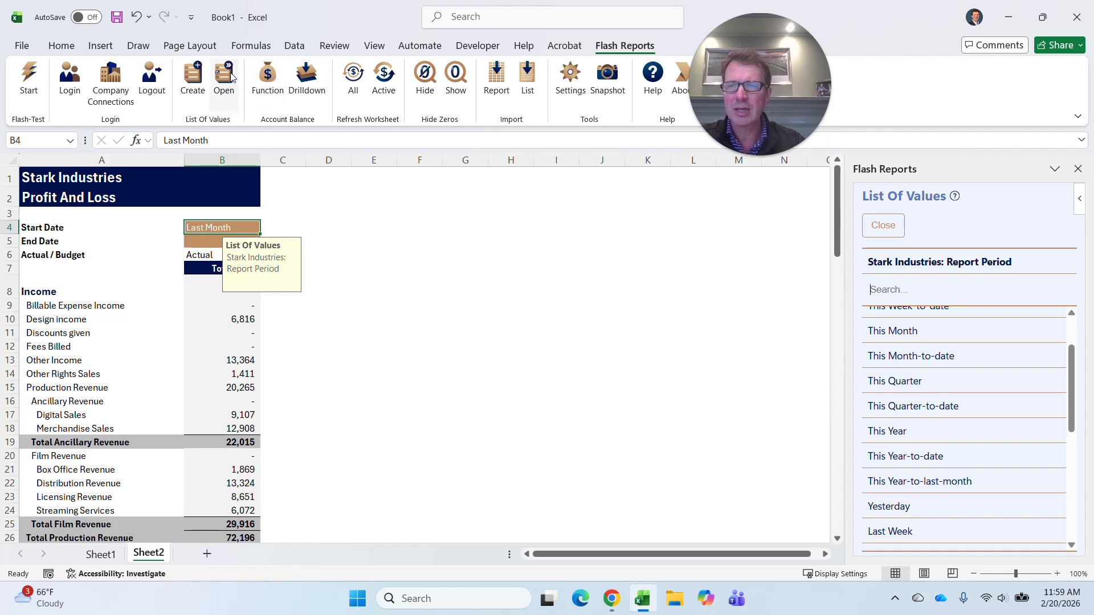
scroll(939, 459, down, 5)
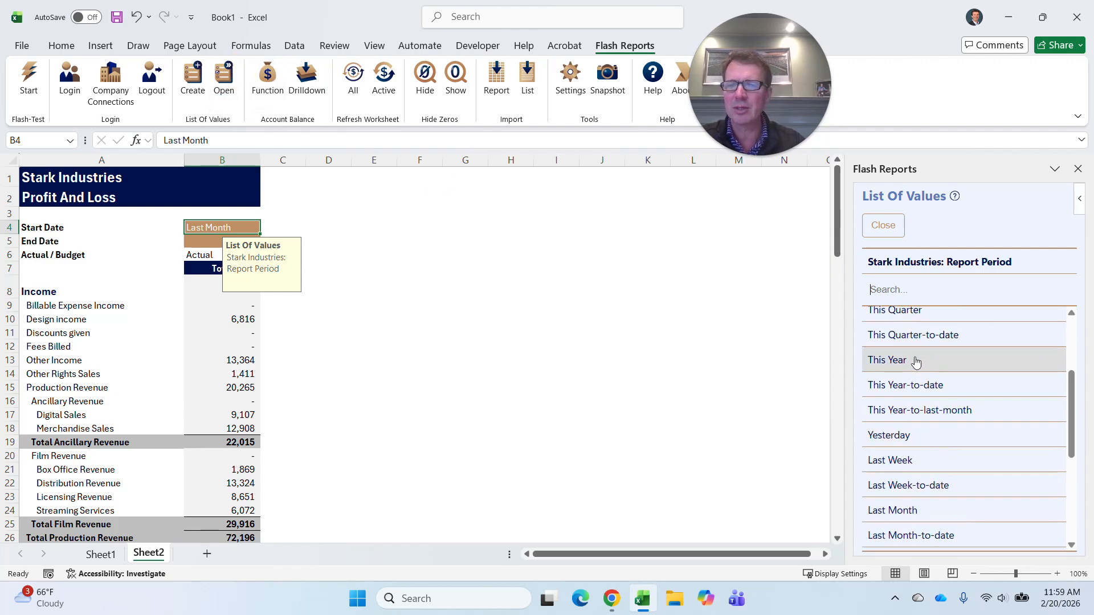
click(916, 362)
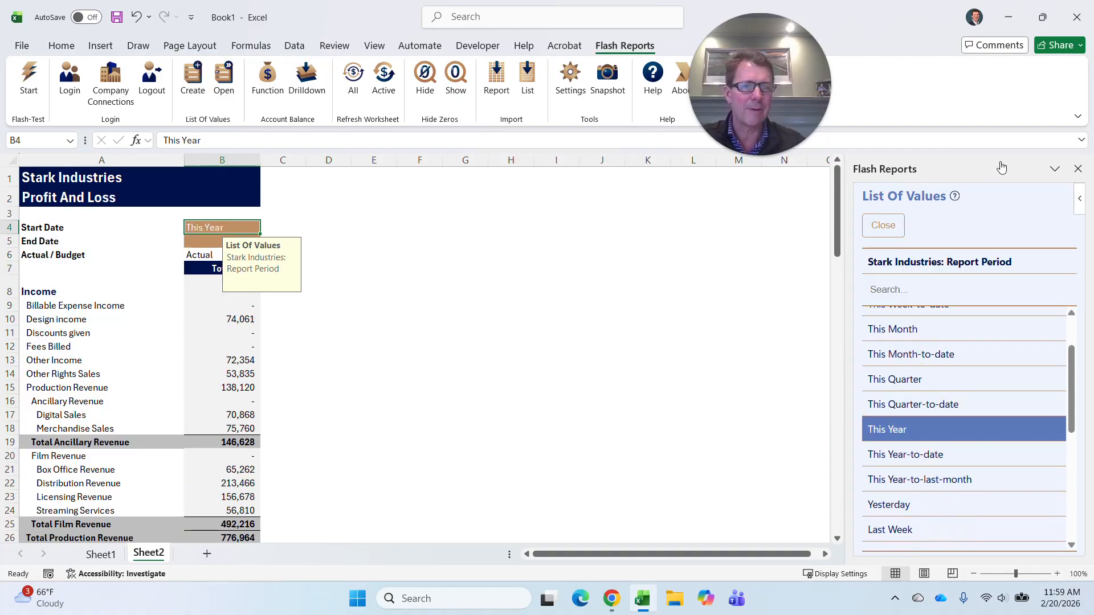
click(496, 80)
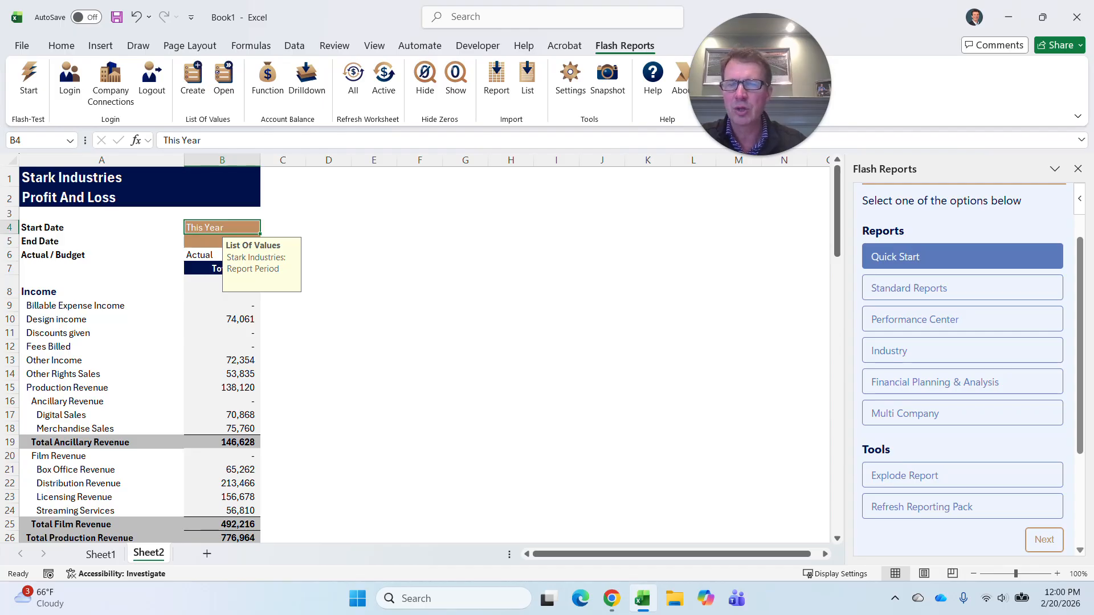
Duplicate the report's Total column B into column C and check the copied Design income formula.
click(222, 160)
key(ctrl+c)
click(283, 160)
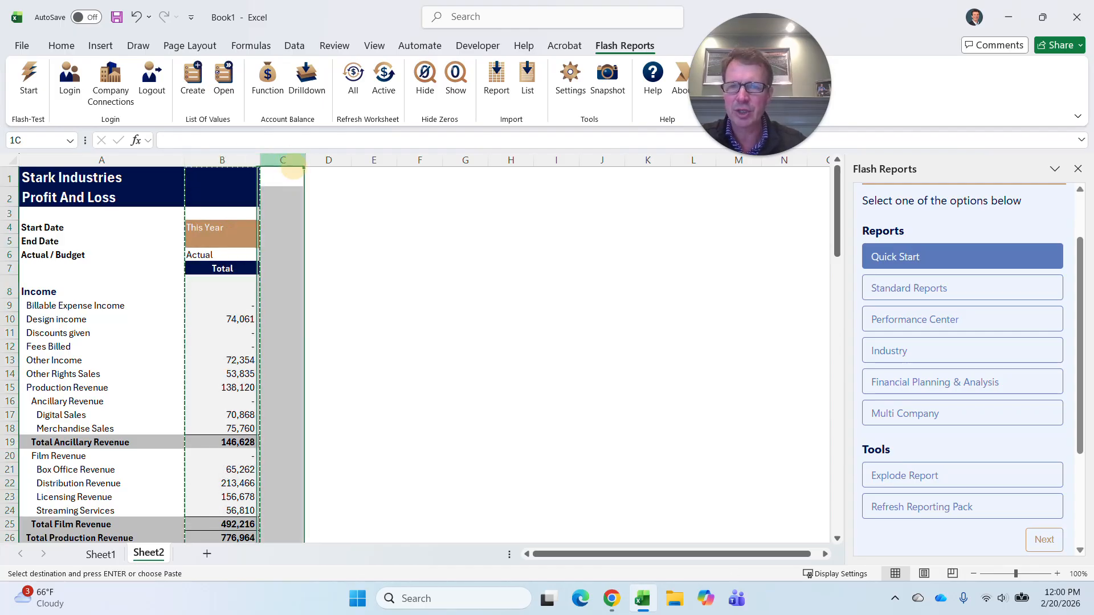
key(ctrl+v)
click(404, 227)
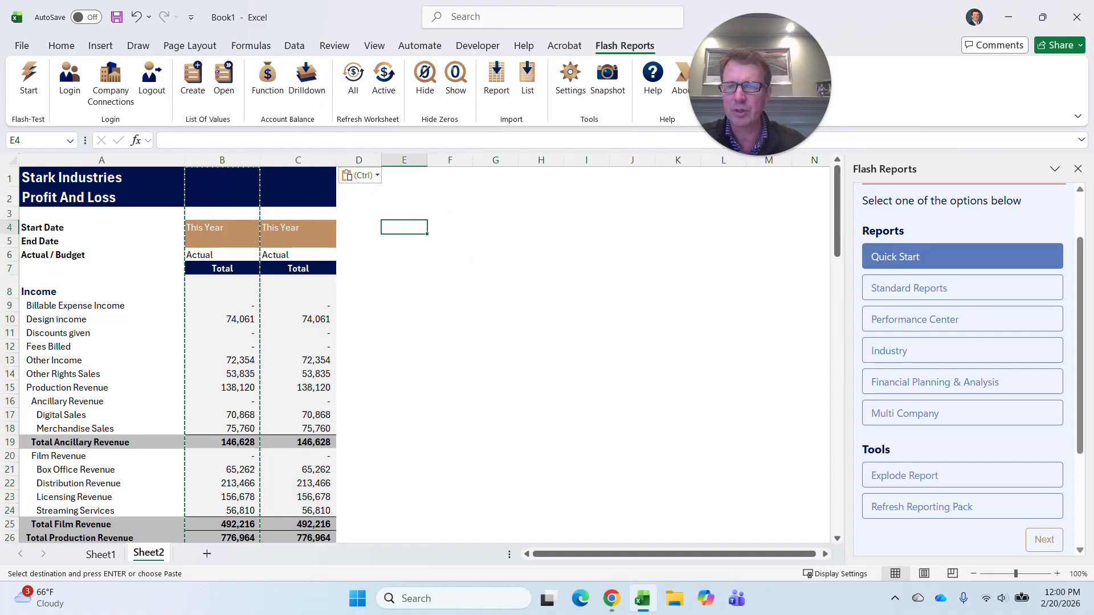
click(315, 318)
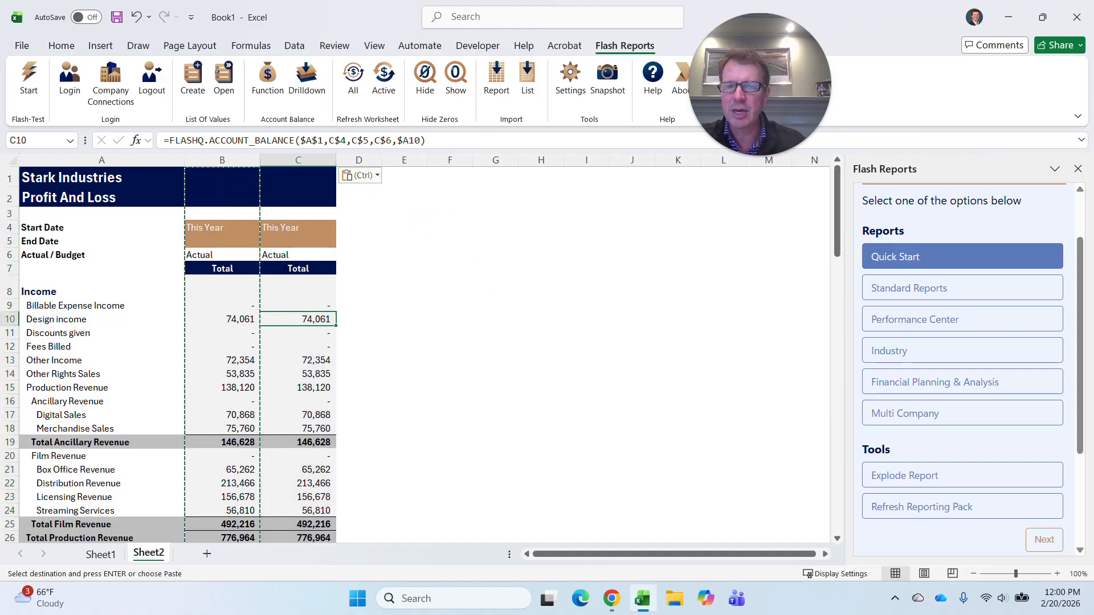
Add a Variance heading in cell D7, beside the two Total columns.
click(359, 268)
text(riance)
key(Return)
key(Return)
key(Return)
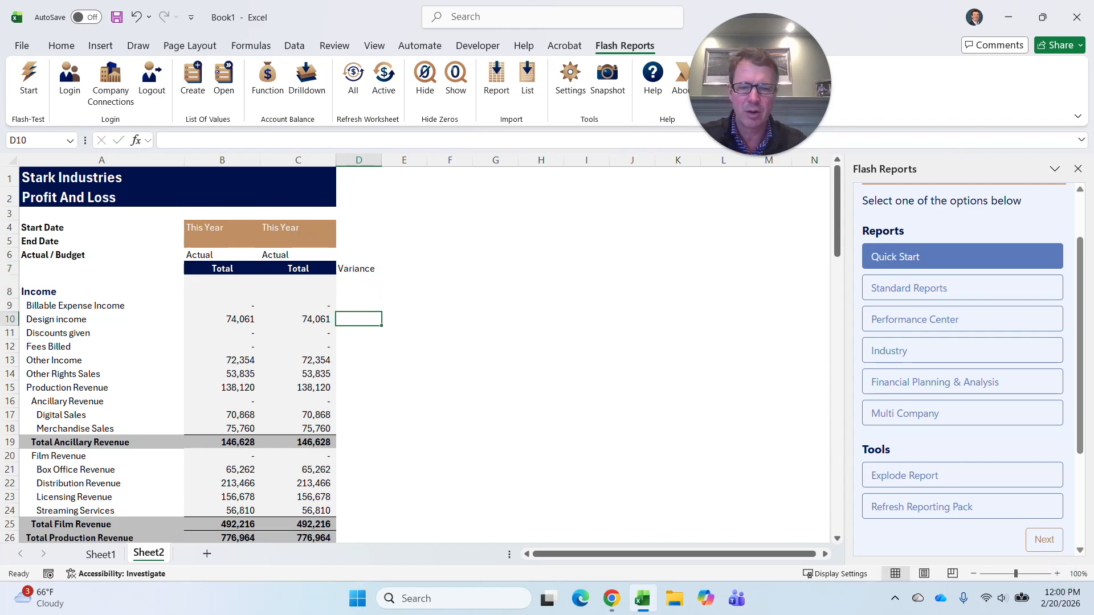
Calculate the Design income variance in D10 as =C10-B10 and fill the formula down column D.
text(=)
click(305, 317)
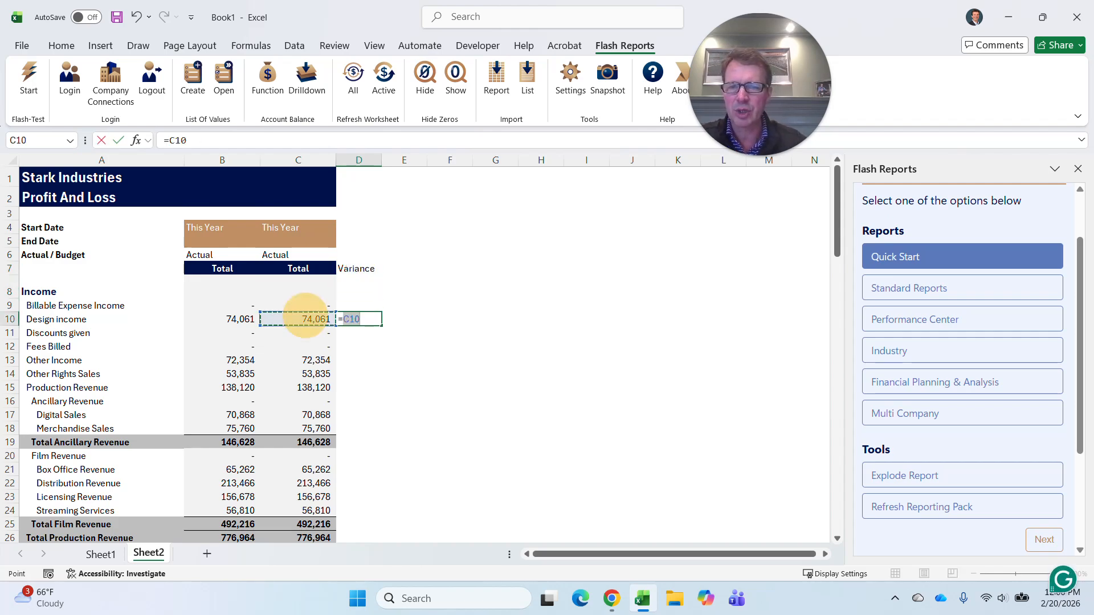
text(-)
click(238, 319)
key(Return)
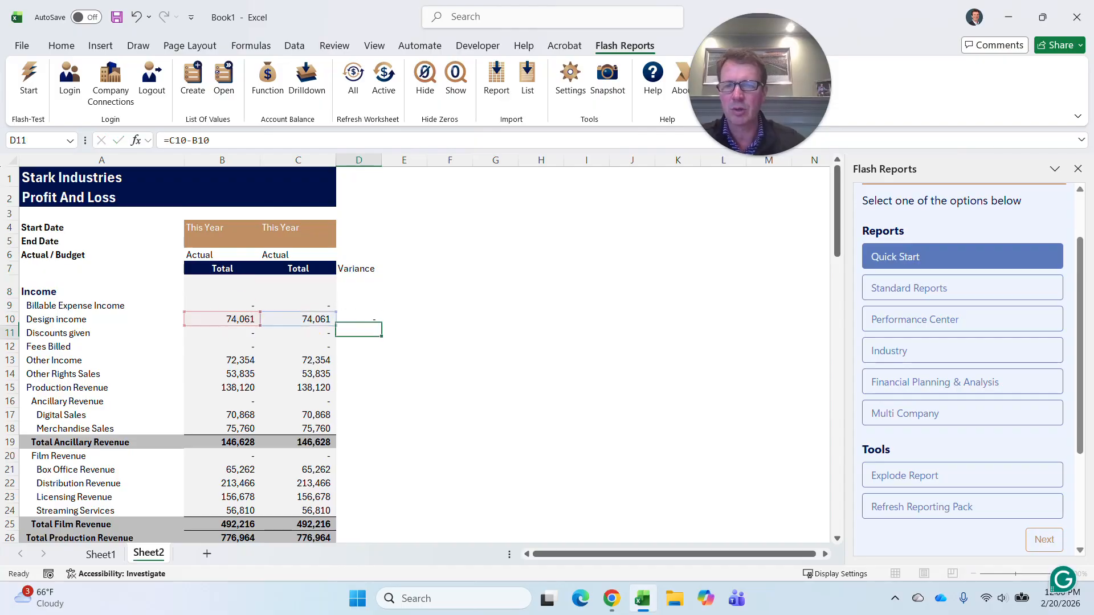
click(371, 317)
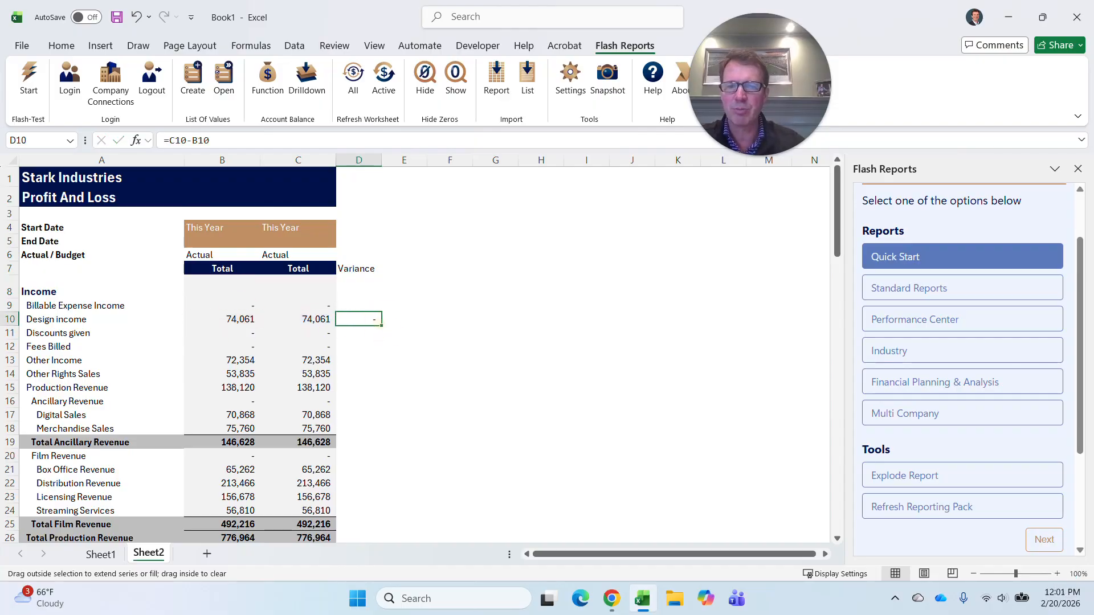
double_click(381, 325)
Widen the Variance column D slightly and apply column C's formatting to it.
drag(381, 160, 390, 161)
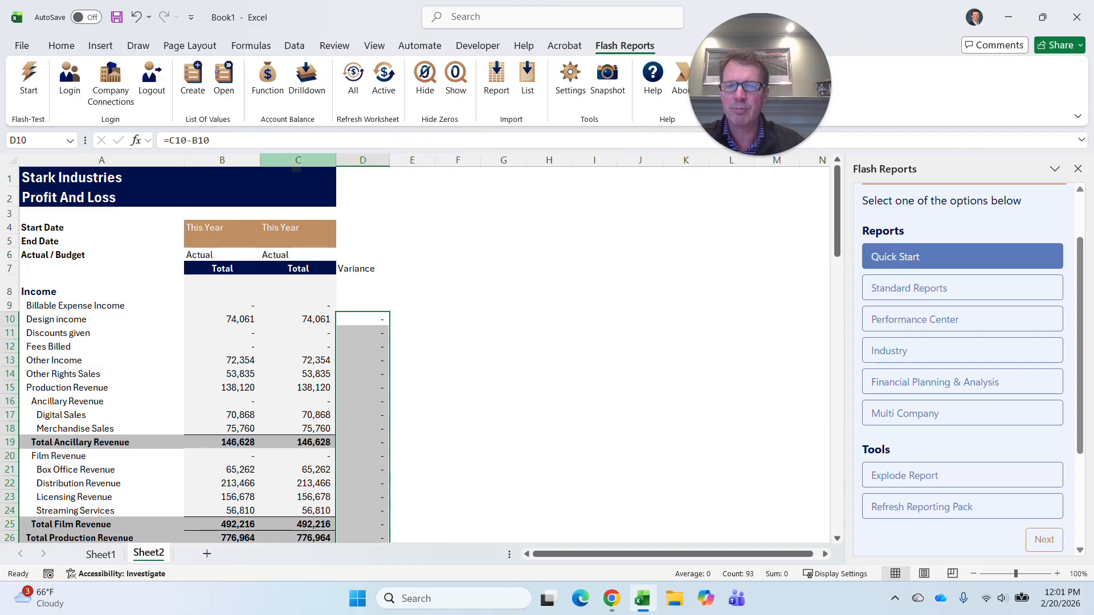
click(288, 160)
click(60, 45)
click(55, 103)
click(363, 160)
click(480, 255)
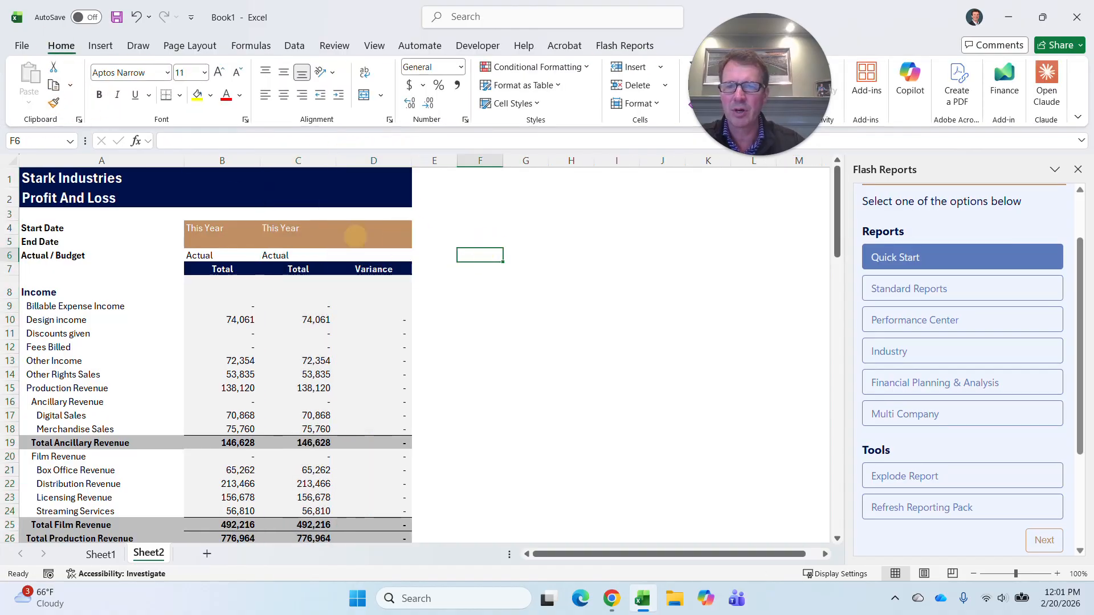
Set the period of the first Total column, in cell B4, to Last Year from the list of values.
click(208, 227)
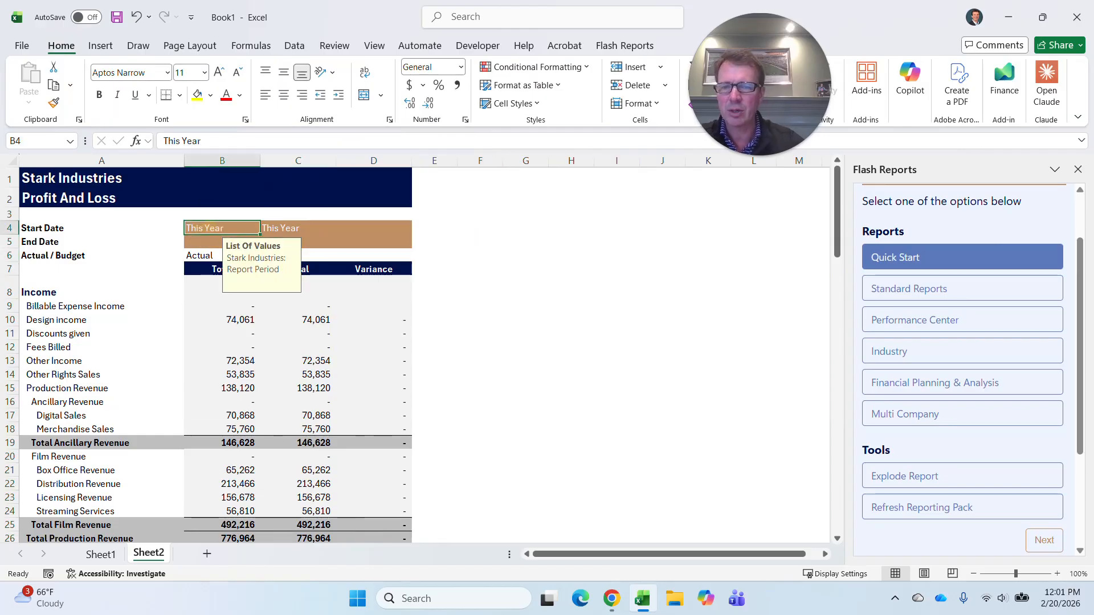
click(624, 46)
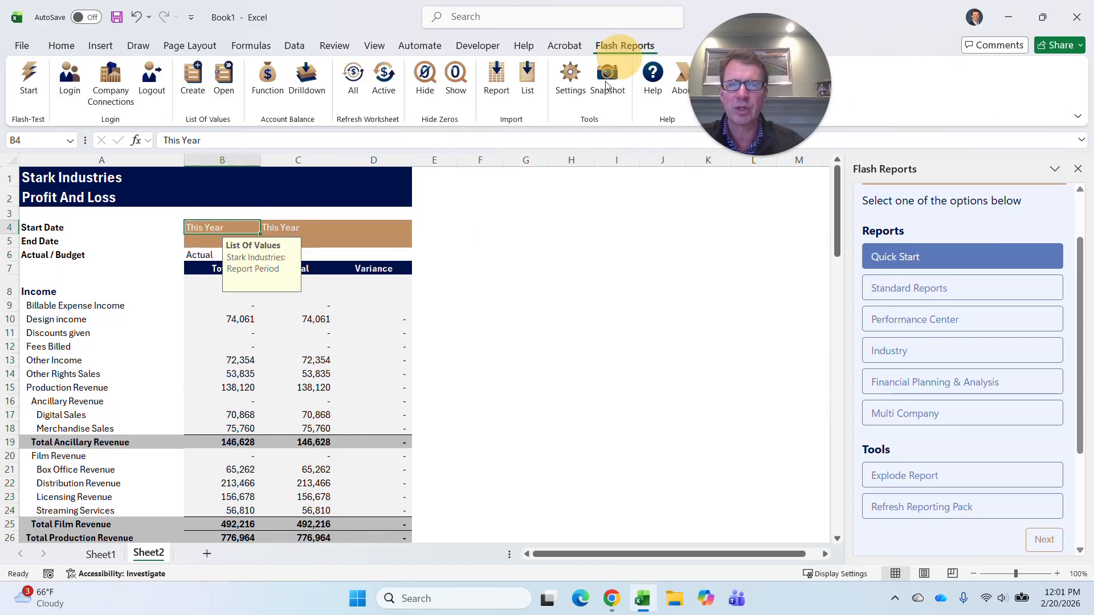
click(224, 77)
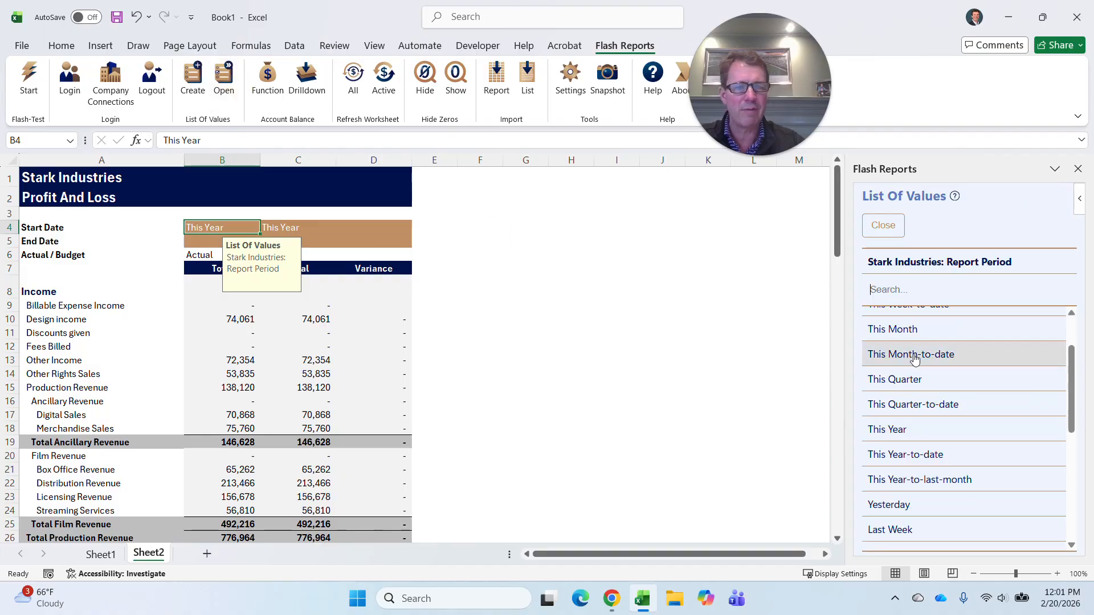
scroll(968, 407, down, 3)
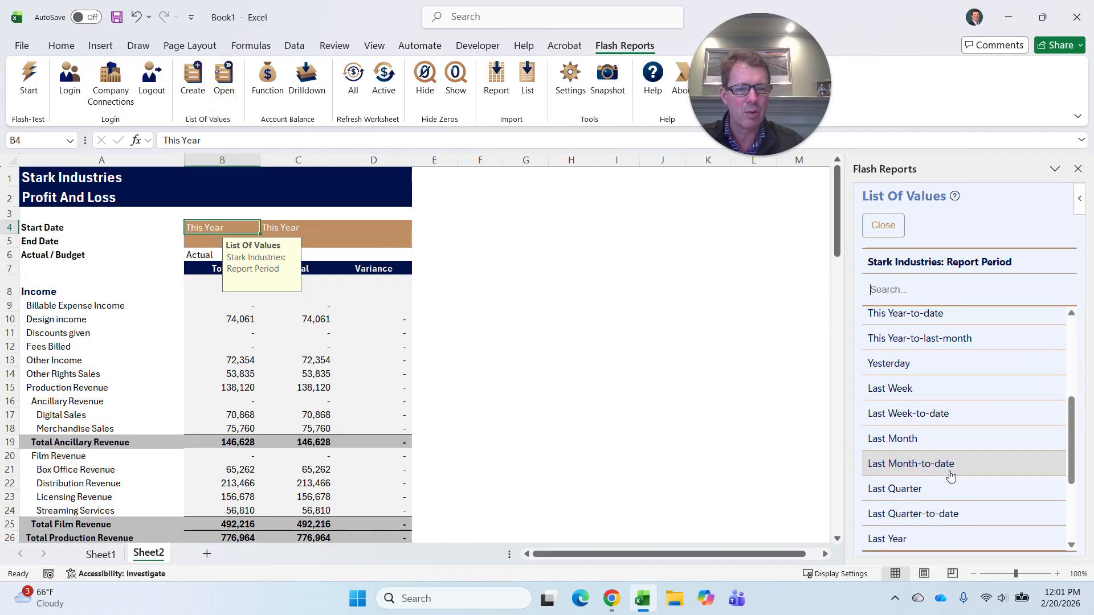
click(938, 537)
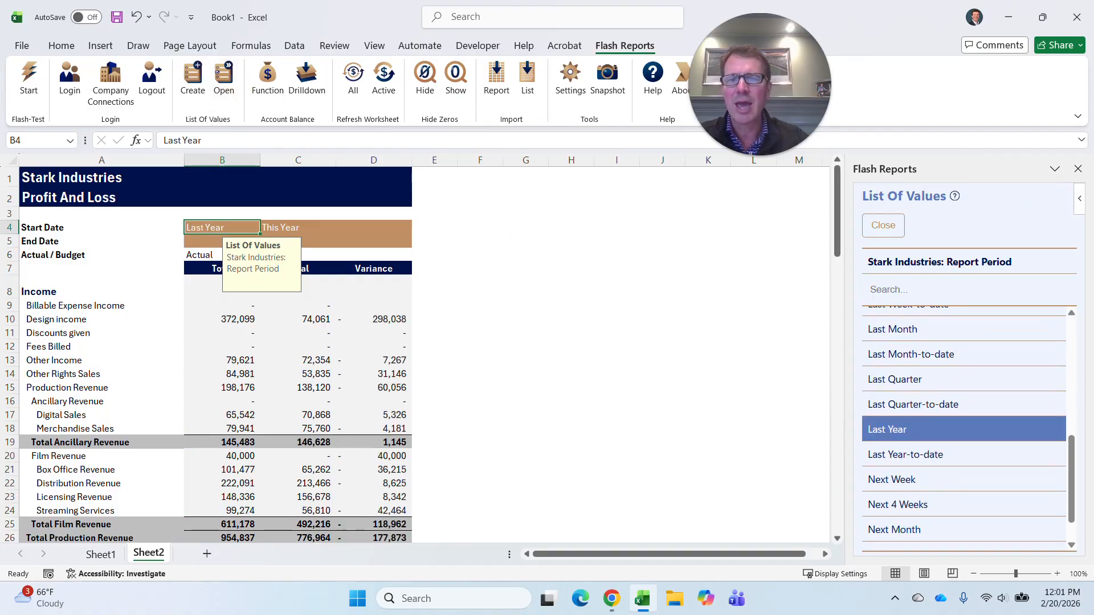
Examine the variance formula for Design income in cell D10.
click(381, 319)
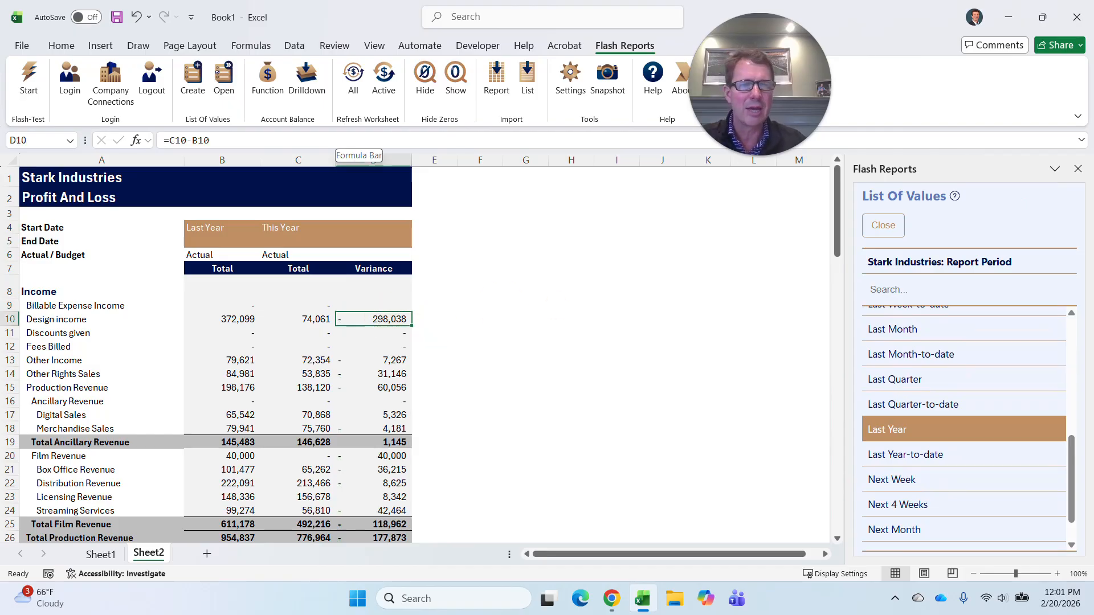
click(336, 139)
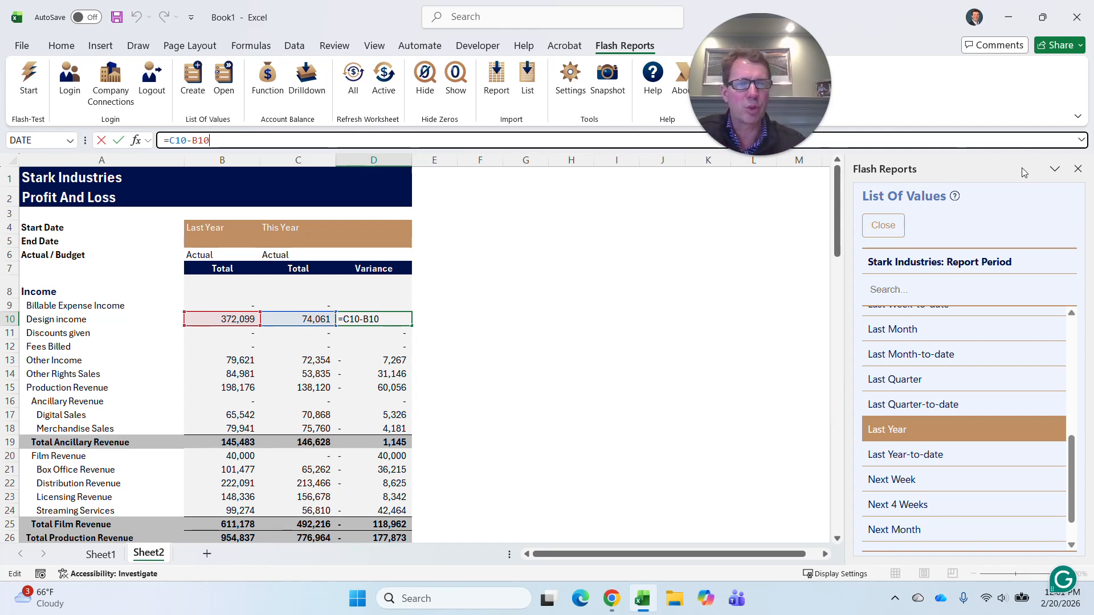
click(1003, 169)
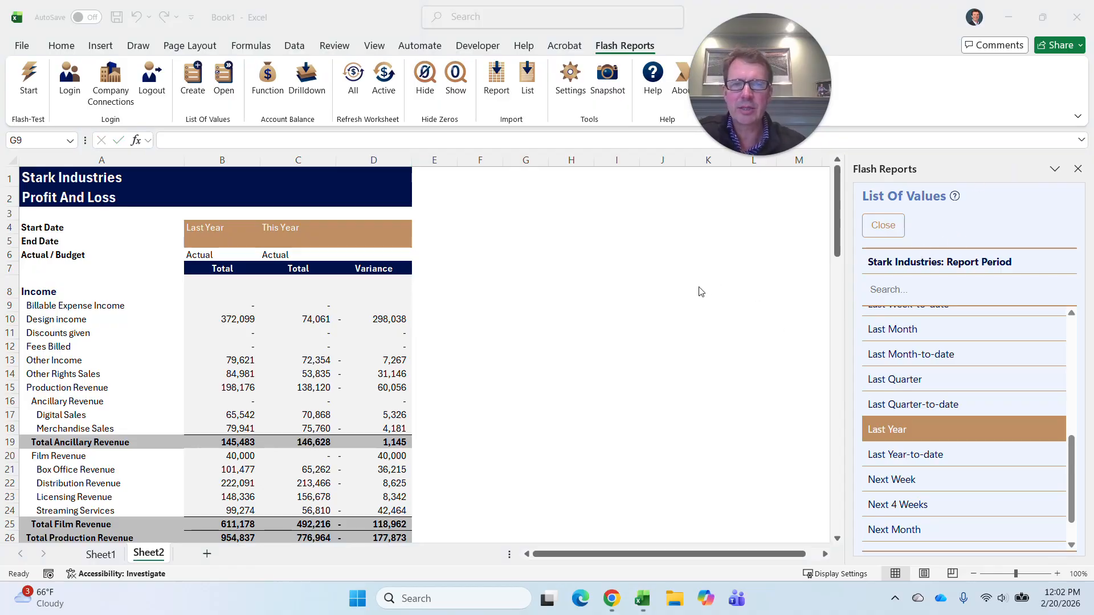
Start another report import for Stark Industries, review the Performance Center reports, and return to the report categories.
click(496, 80)
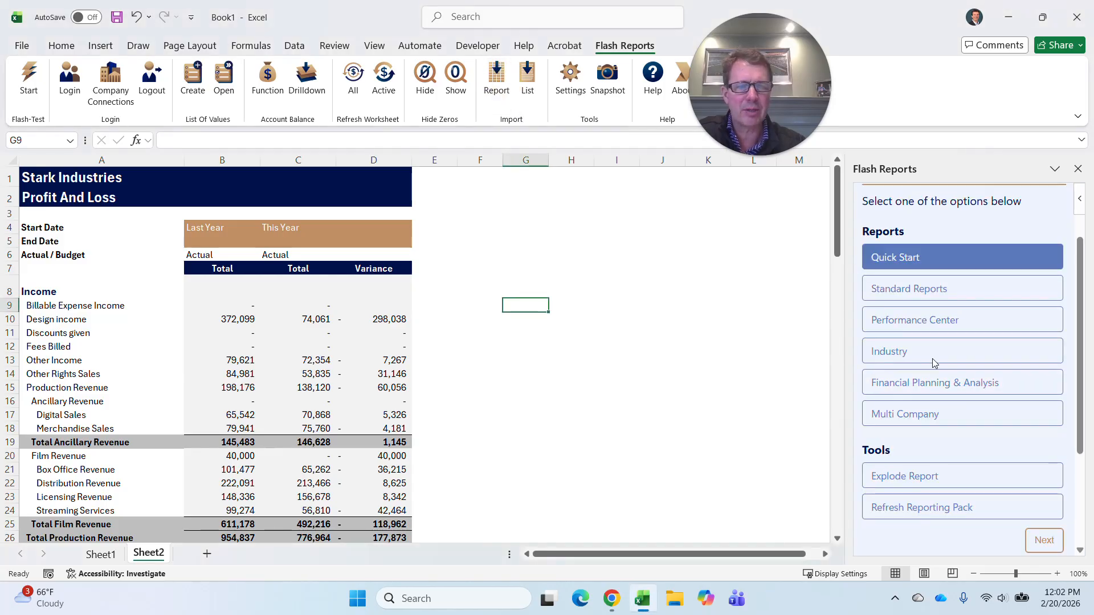
click(918, 322)
click(1046, 544)
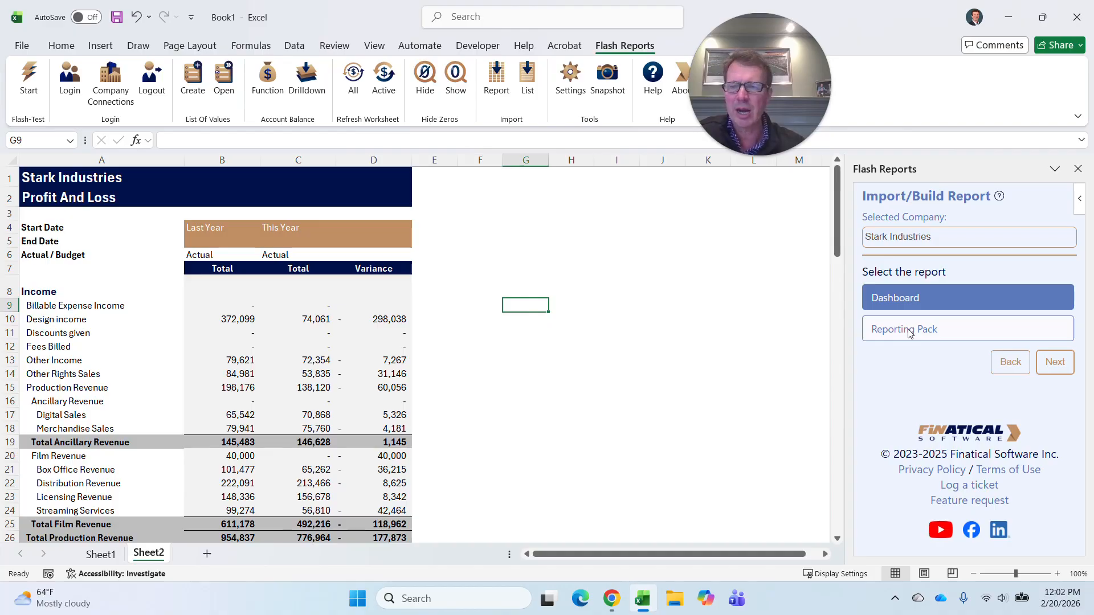
click(1010, 362)
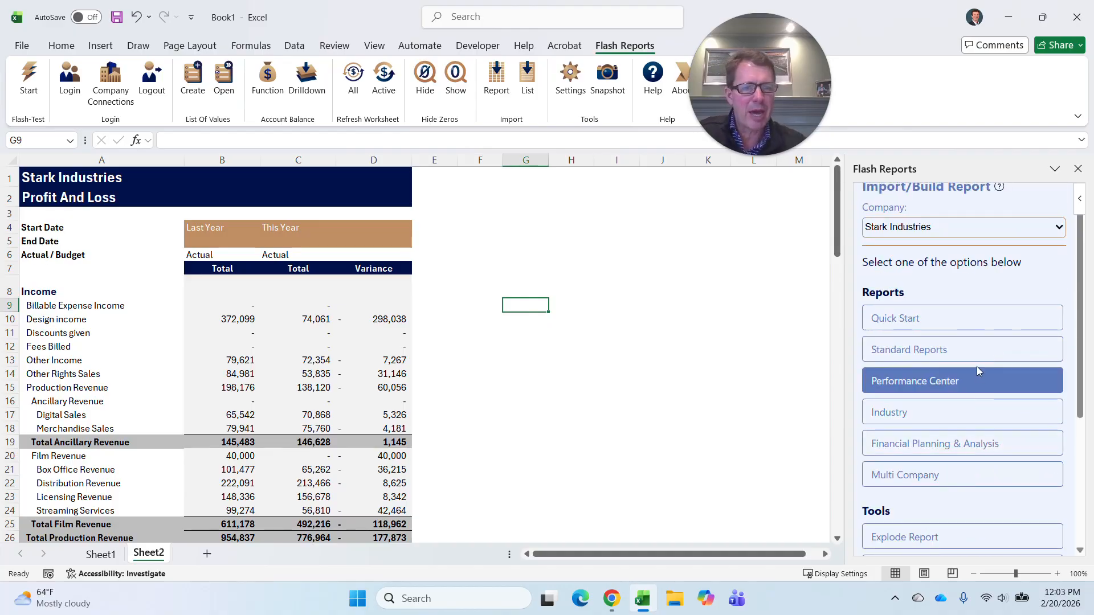
Review the reports offered under Standard Reports and return to the report categories.
scroll(976, 367, down, 1)
click(912, 282)
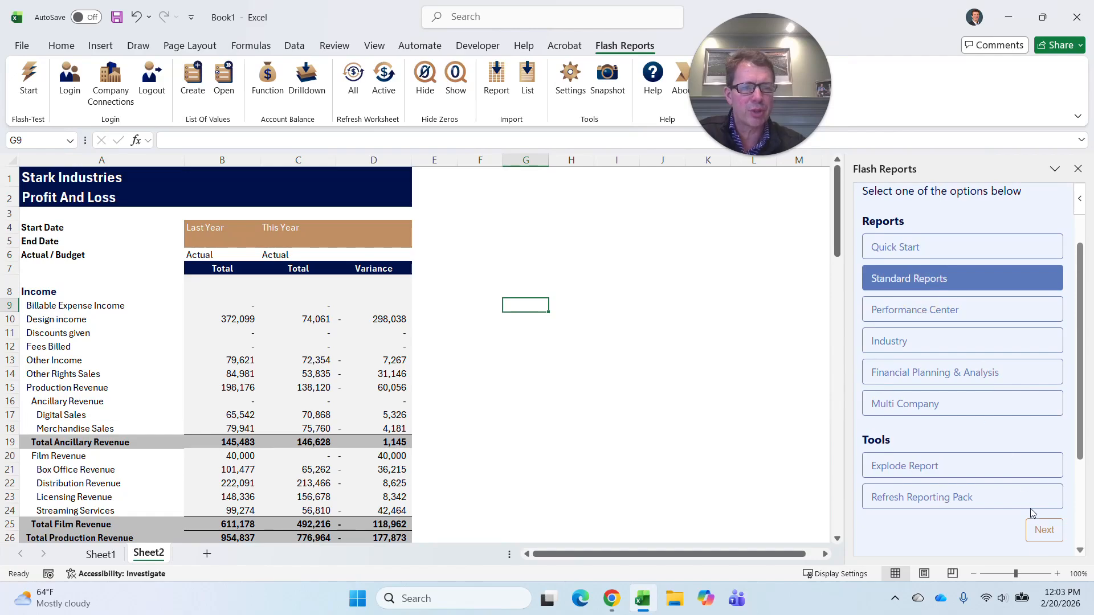
click(1044, 530)
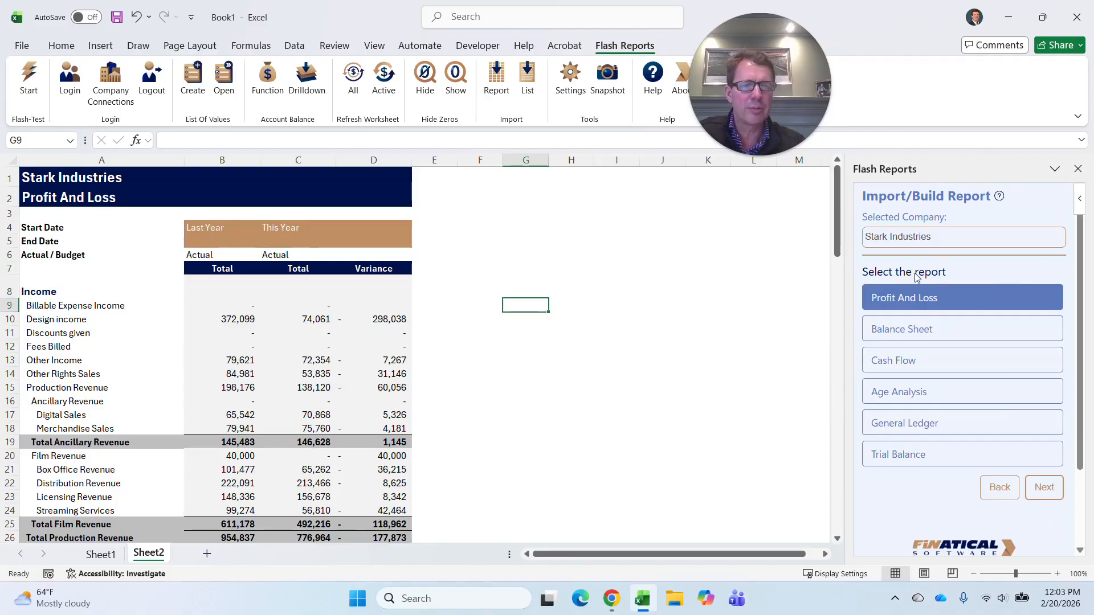
click(999, 487)
scroll(1019, 424, up, 2)
scroll(959, 349, up, 2)
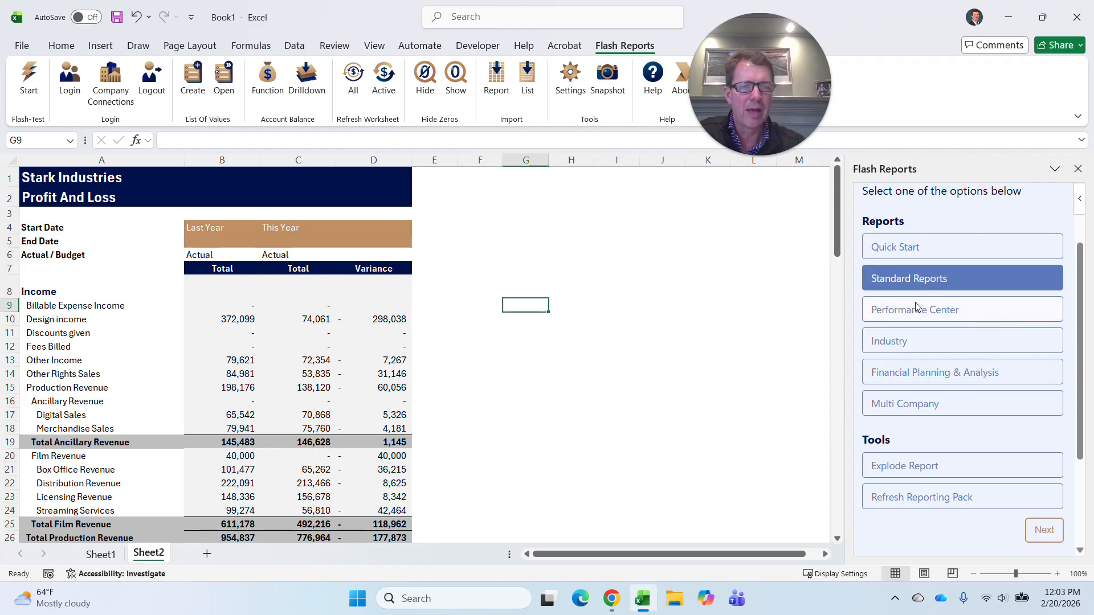
Look again at the Dashboard and Reporting Pack options under Performance Center, and go back to the categories.
click(916, 307)
click(1045, 529)
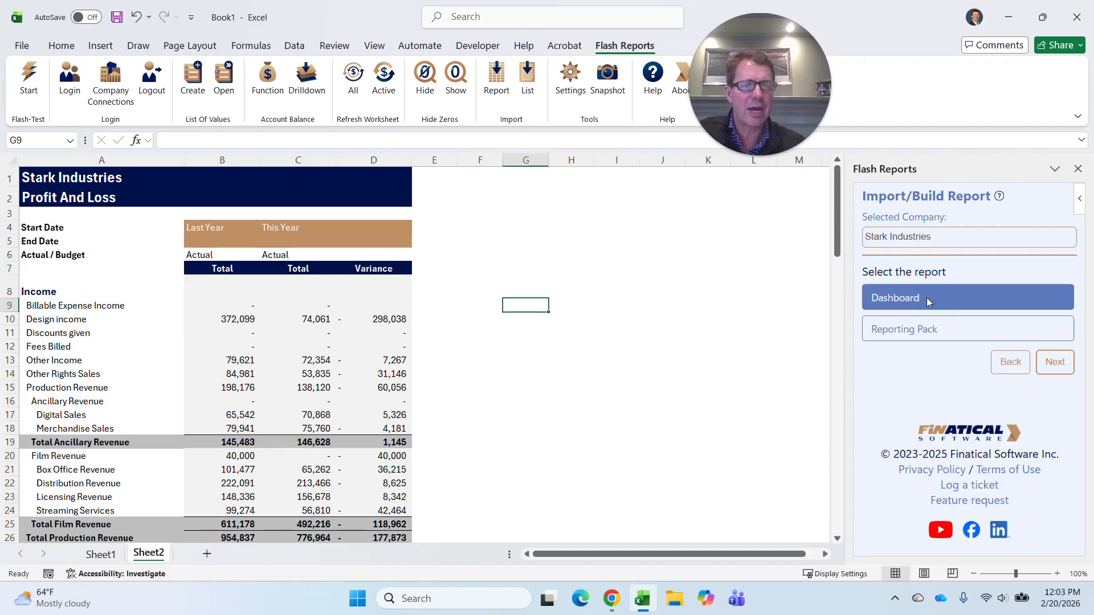
click(1011, 365)
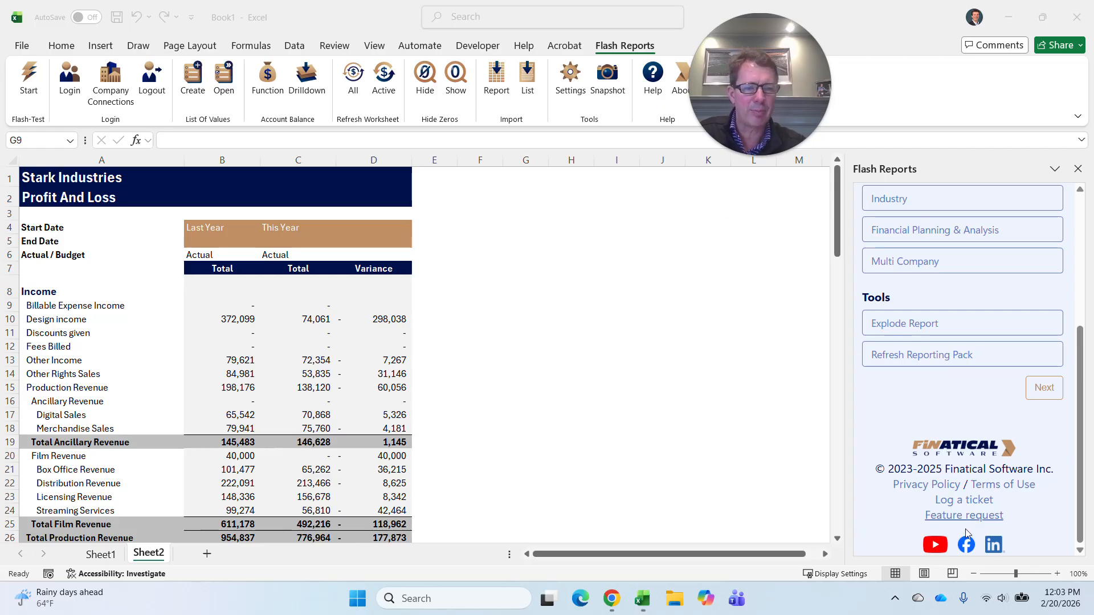
Open the Finatical Software YouTube channel from the add-in, stop the featured video, and browse the channel's training videos.
click(935, 545)
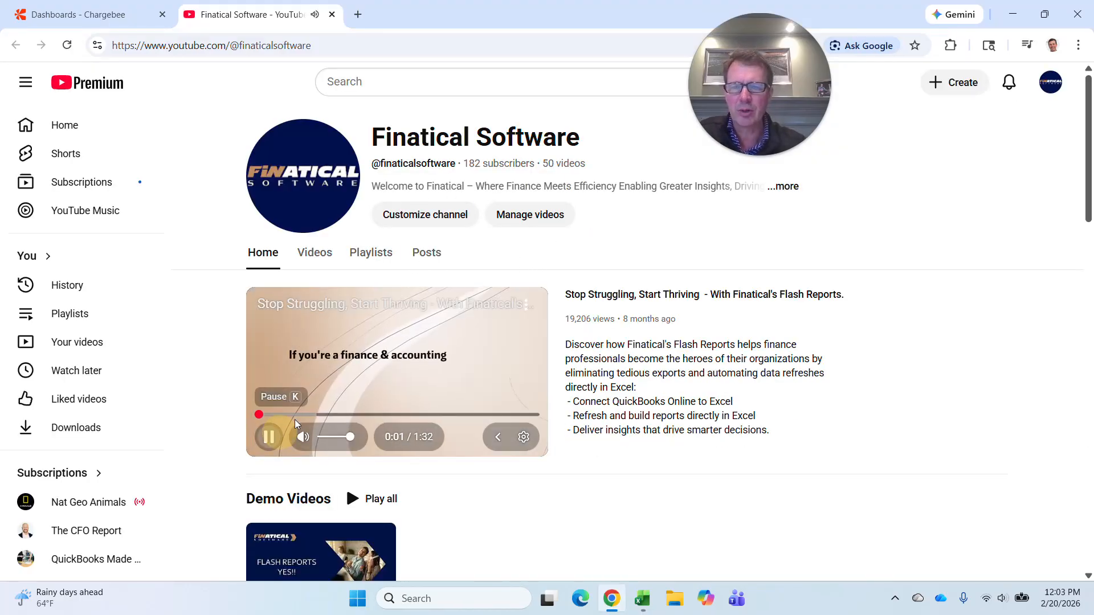
click(402, 285)
scroll(381, 251, down, 2)
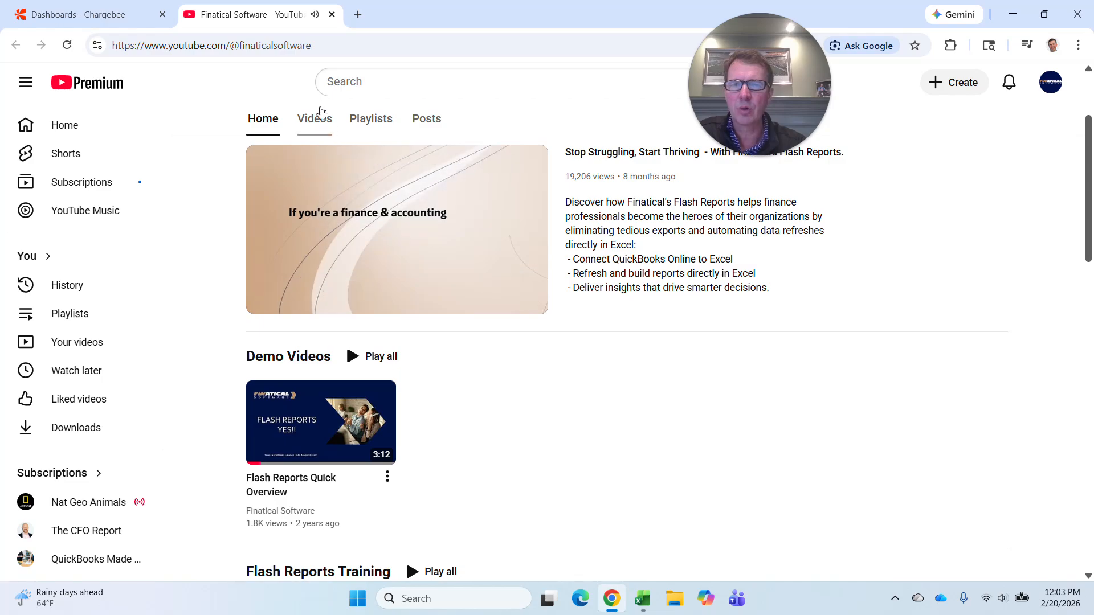
click(316, 117)
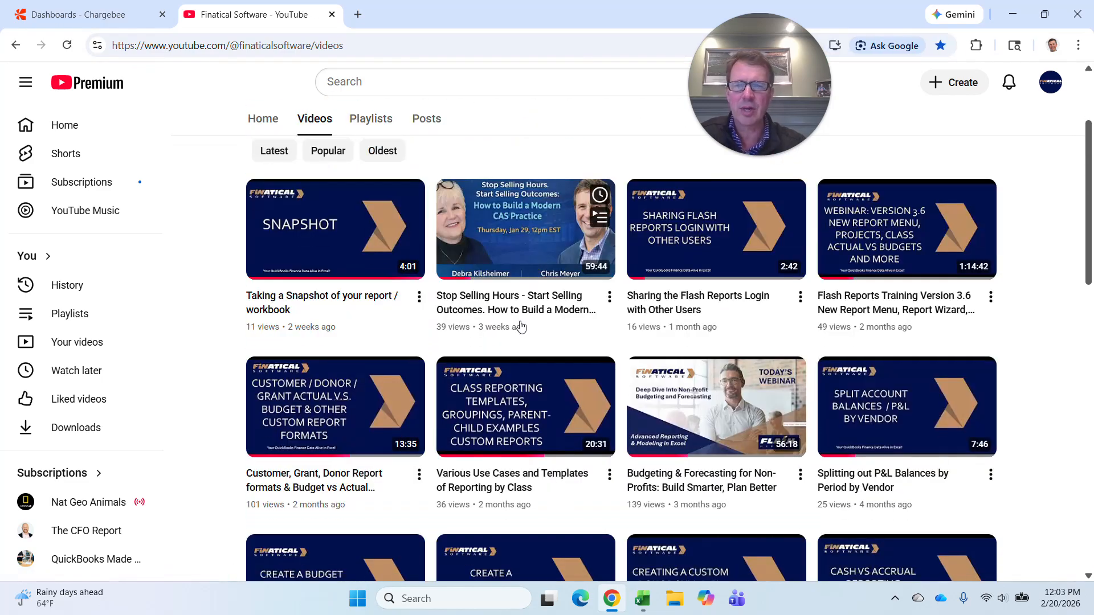
scroll(522, 325, down, 6)
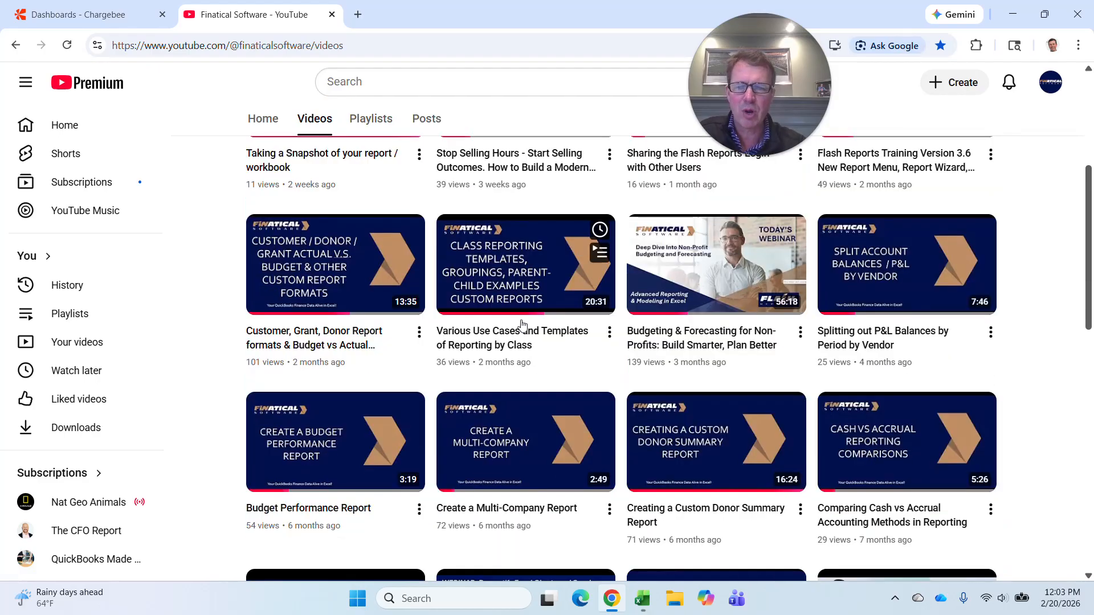
scroll(539, 391, up, 9)
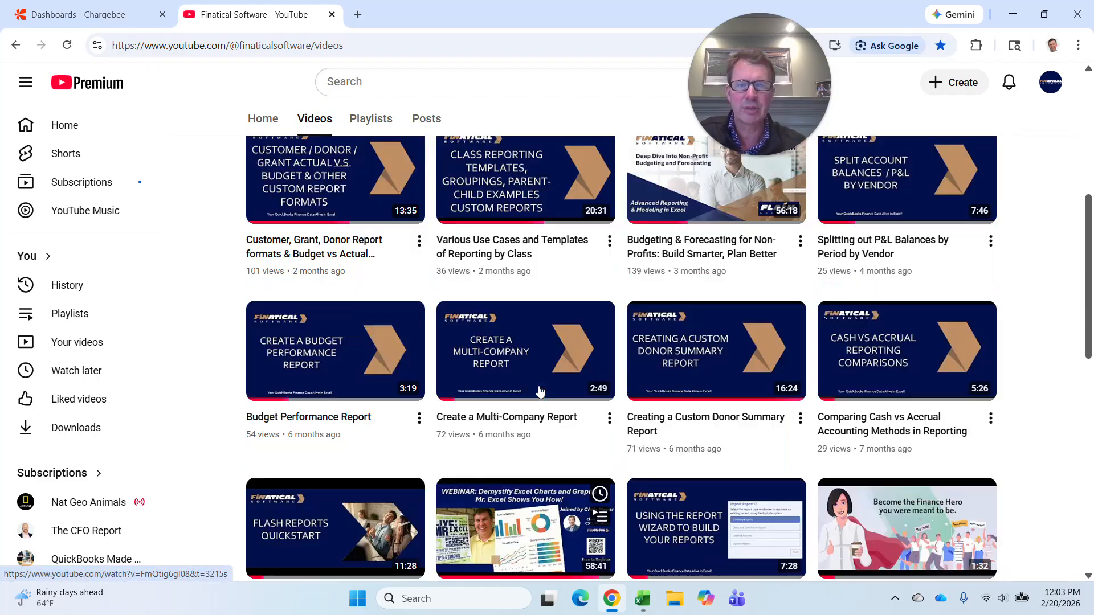